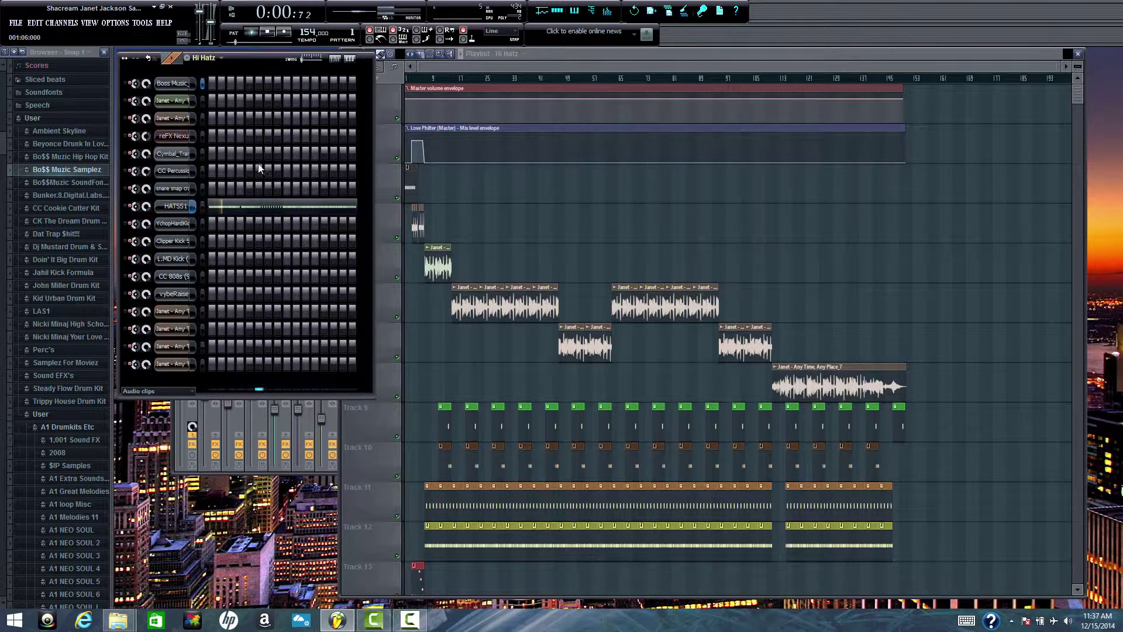
Examine the full HATSS1 note sequence of the Hi Hatz pattern in the piano roll, and close it.
{"action": "left_click", "coordinate": [272, 210]}
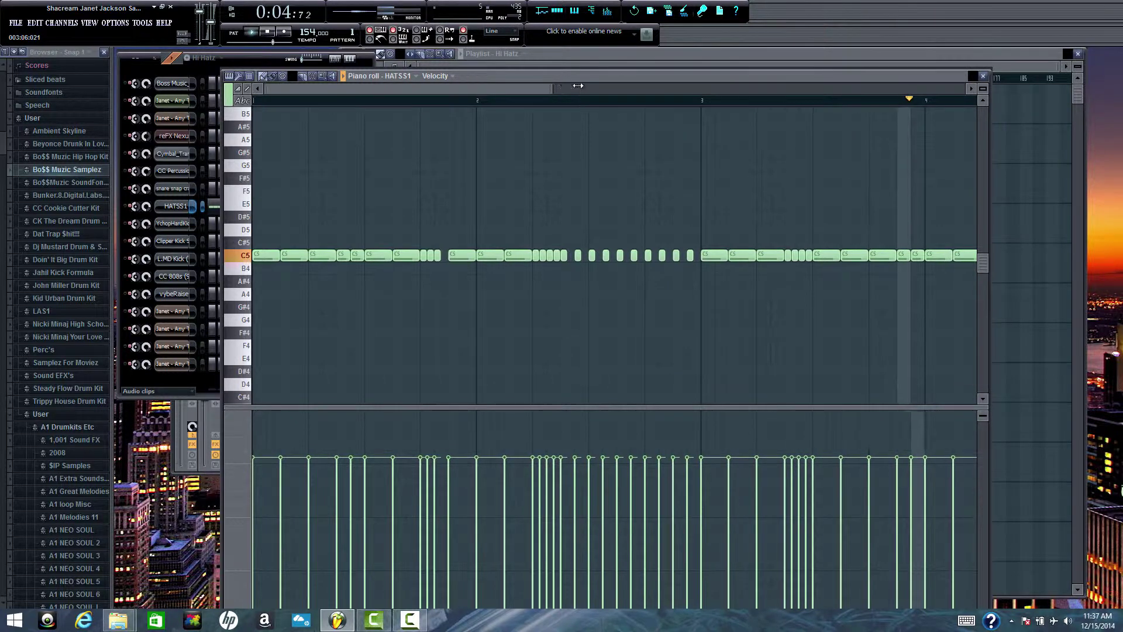
{"action": "left_click_drag", "start_coordinate": [546, 88], "coordinate": [695, 81]}
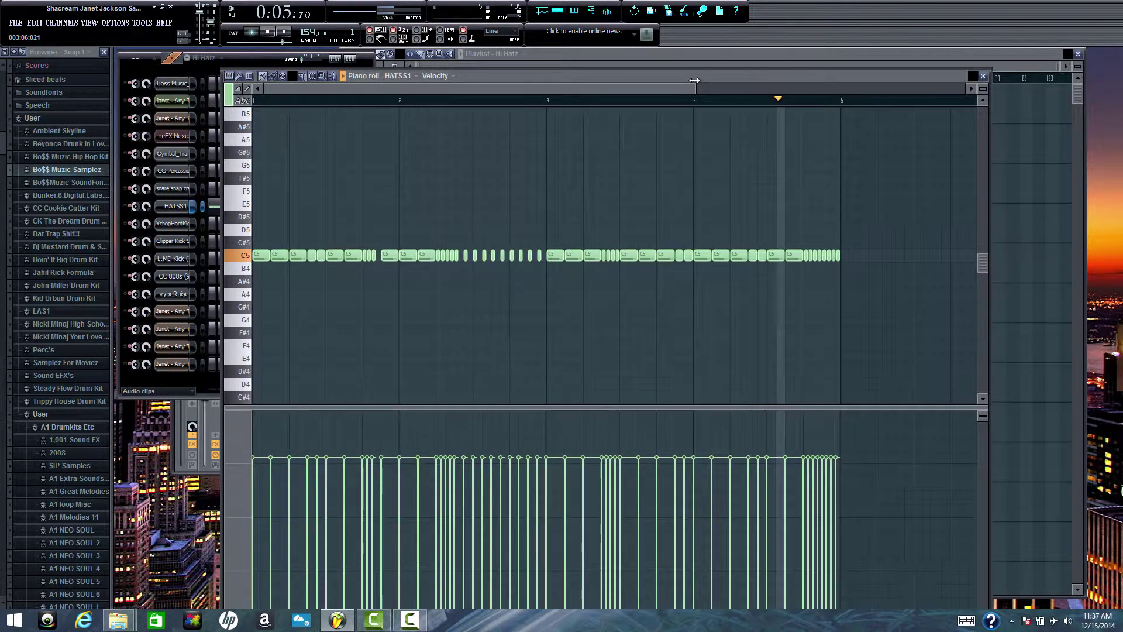
{"action": "left_click", "coordinate": [983, 77]}
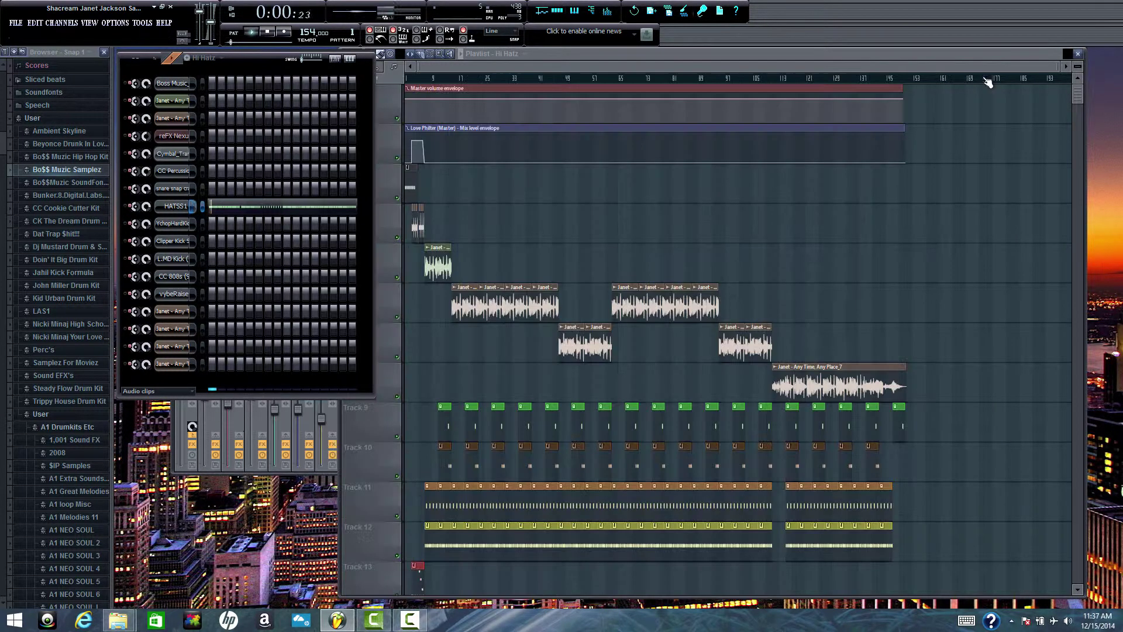
Switch to the Snapz pattern and to the Cymbal Hatz pattern to review their steps.
{"action": "left_click", "coordinate": [223, 58]}
{"action": "left_click", "coordinate": [221, 83]}
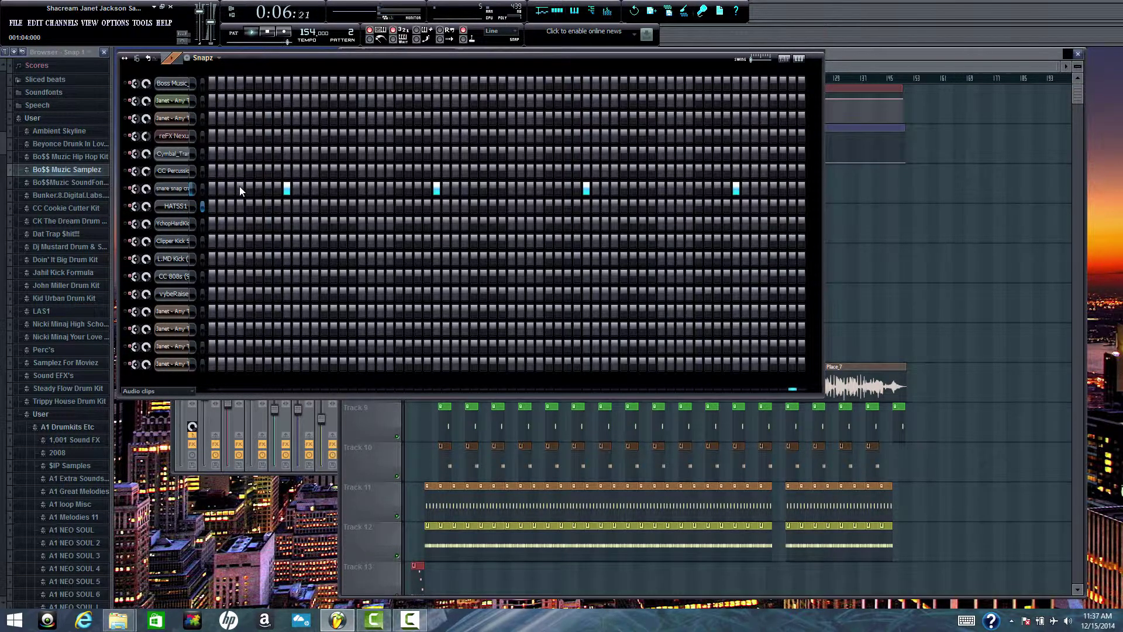
{"action": "left_click", "coordinate": [220, 60]}
{"action": "left_click", "coordinate": [220, 92]}
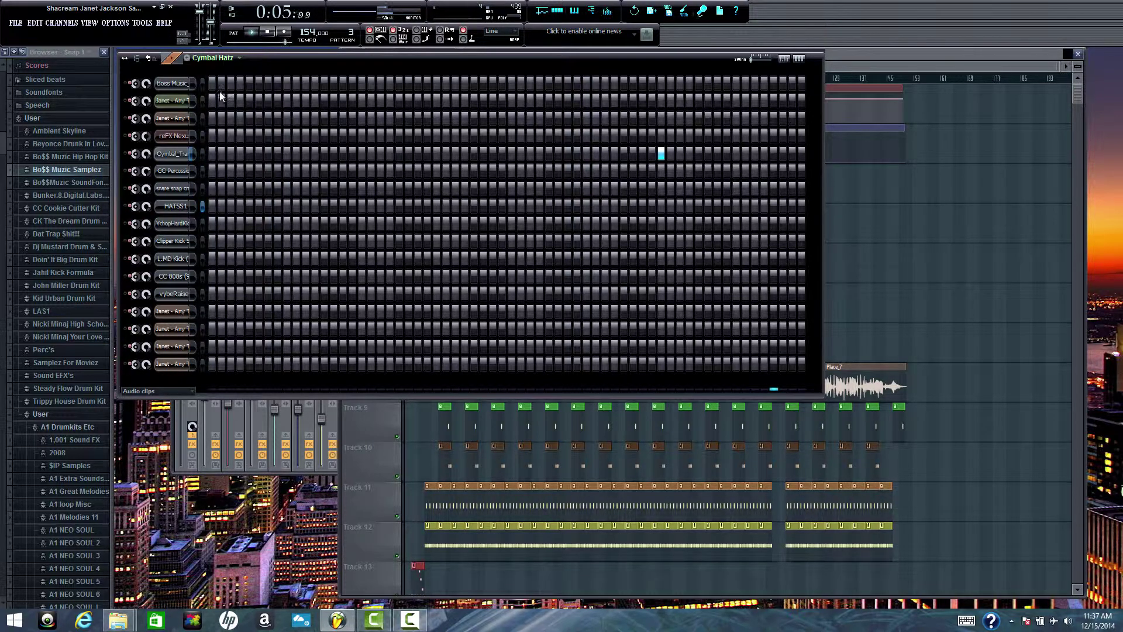
Switch to the Intro pattern and examine the L.MD Kick and CC 808s notes in the piano roll.
{"action": "left_click", "coordinate": [241, 59]}
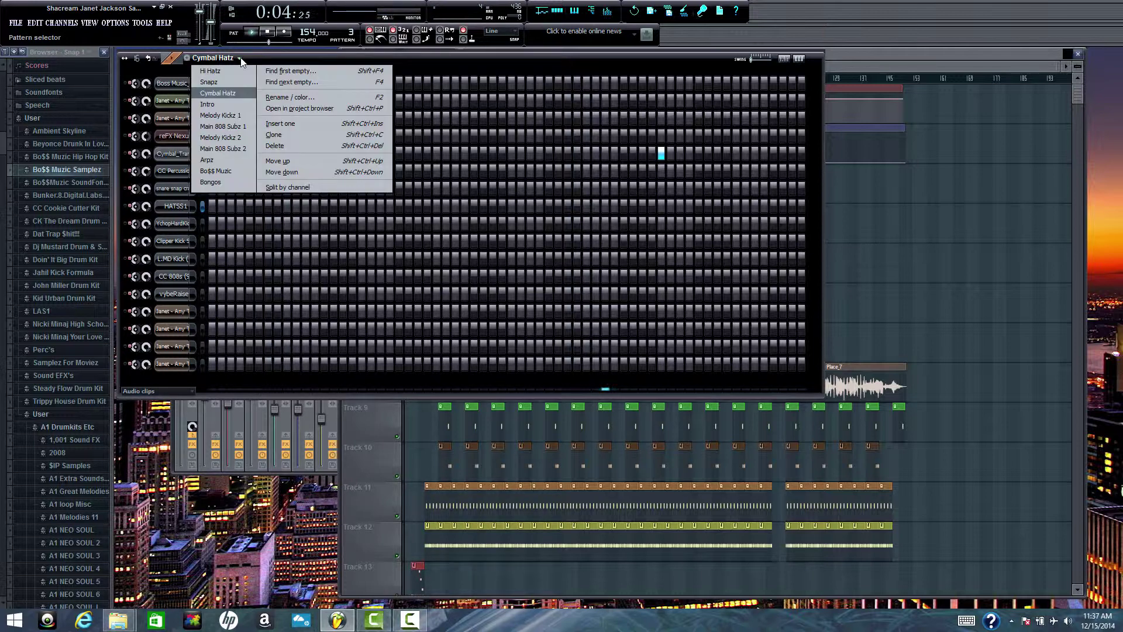
{"action": "left_click", "coordinate": [249, 103]}
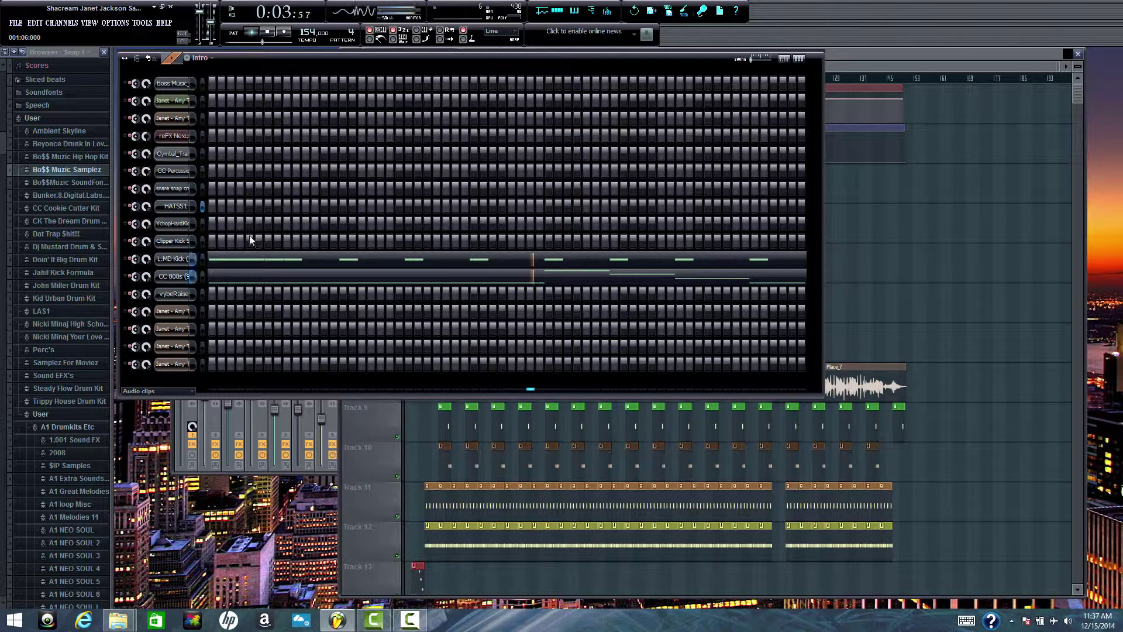
{"action": "left_click", "coordinate": [270, 266]}
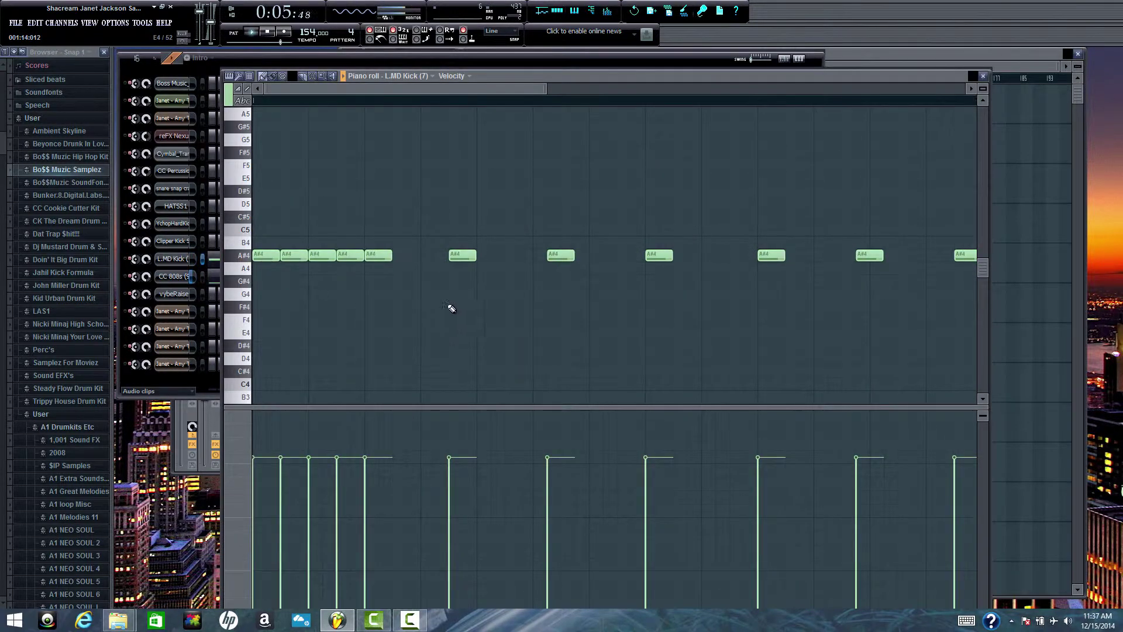
{"action": "left_click", "coordinate": [983, 76]}
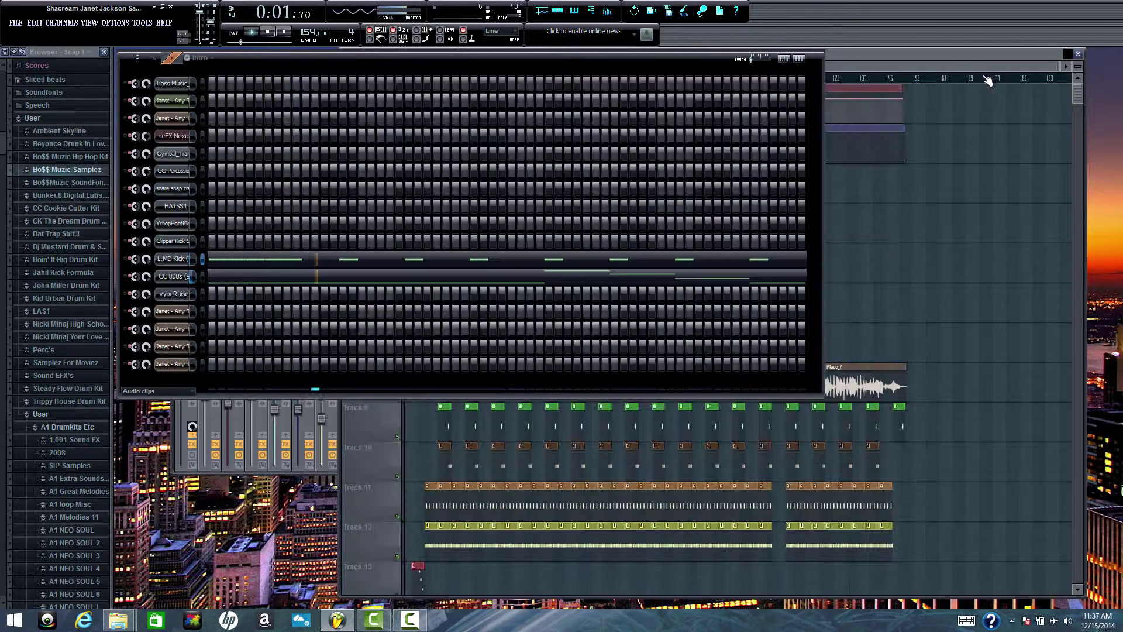
{"action": "left_click", "coordinate": [227, 280]}
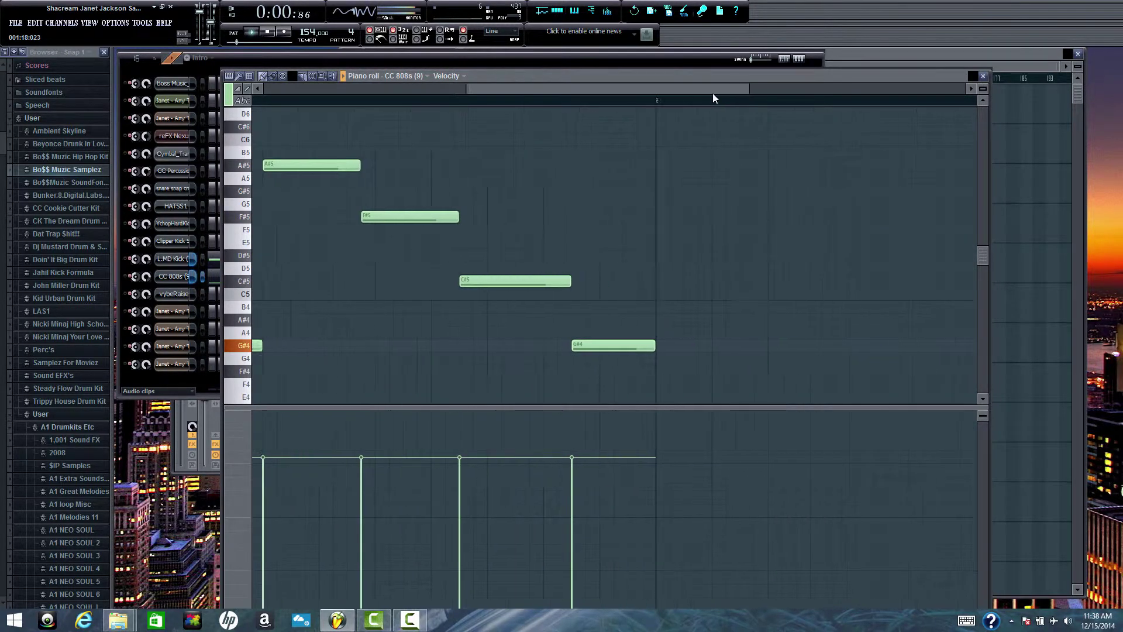
{"action": "left_click", "coordinate": [983, 76]}
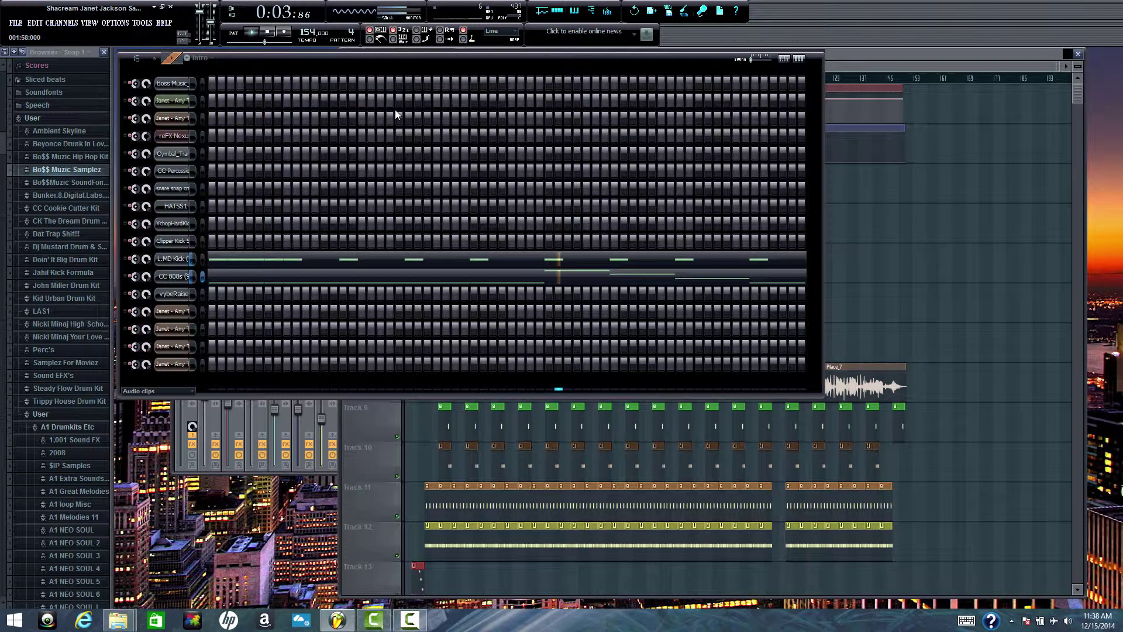
Switch to the Melody Kickz 1 pattern and inspect the instrument settings of its layered kick channels.
{"action": "left_click", "coordinate": [211, 58]}
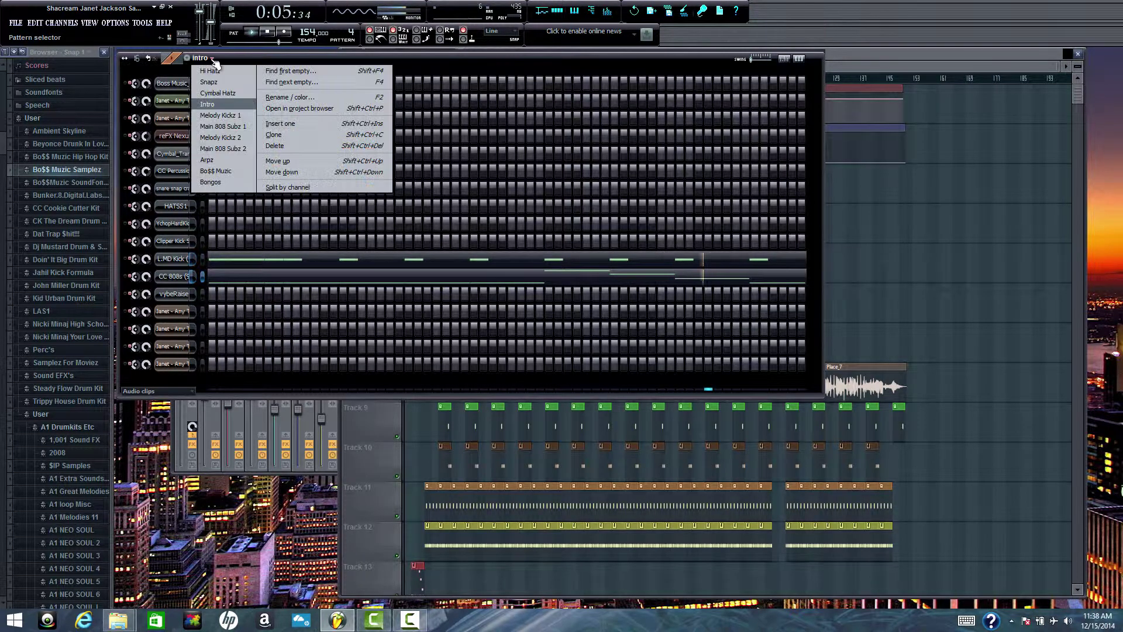
{"action": "left_click", "coordinate": [223, 116]}
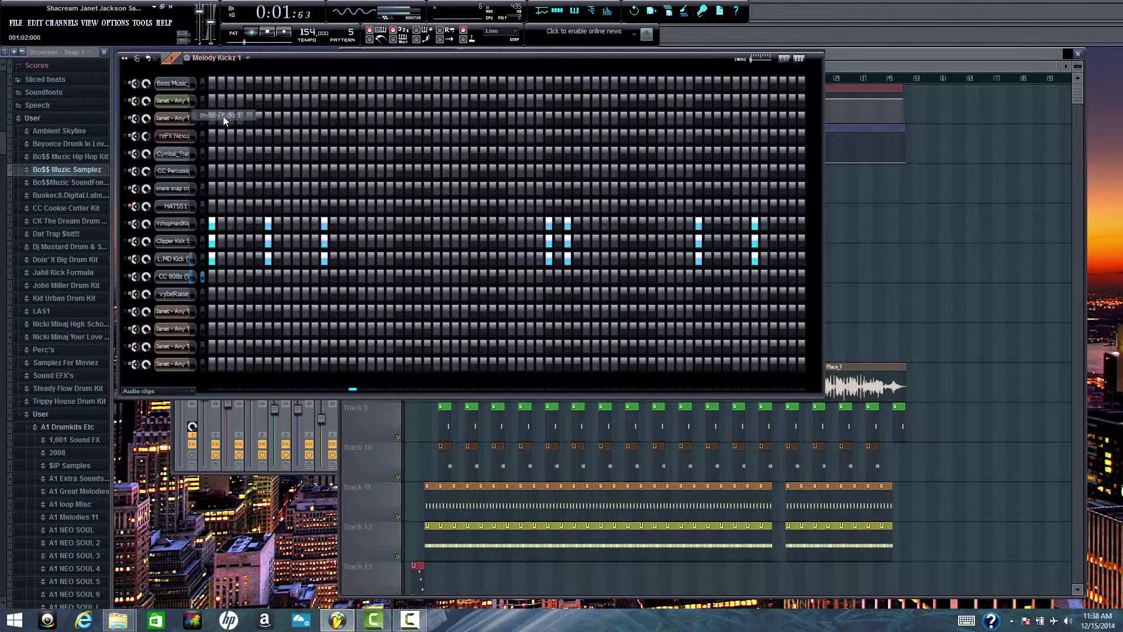
{"action": "left_click", "coordinate": [268, 222]}
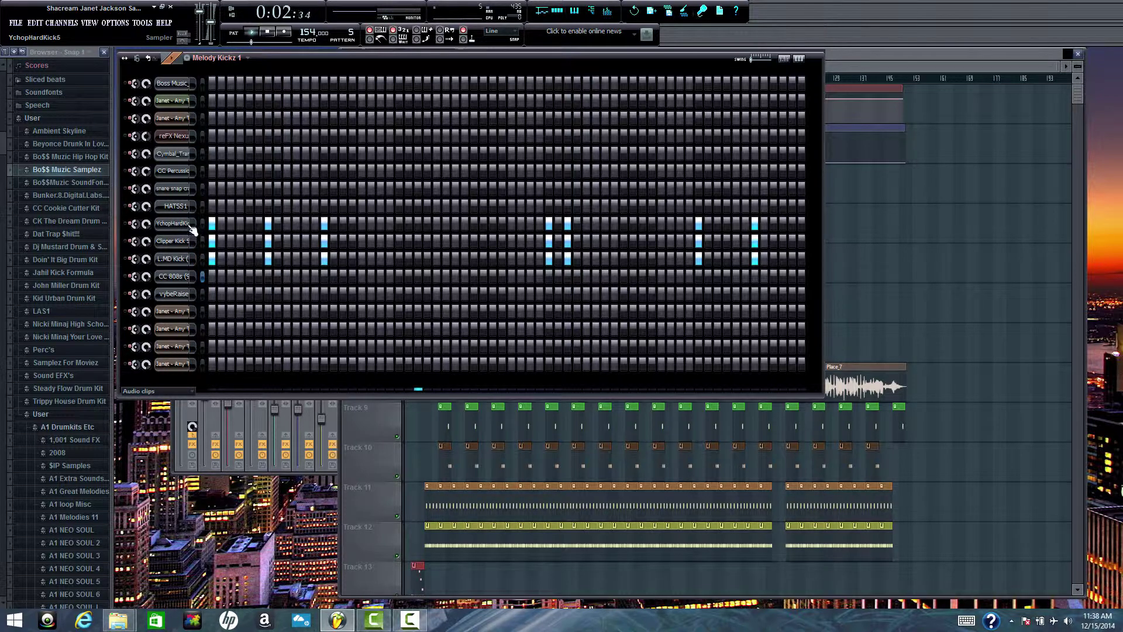
{"action": "left_click", "coordinate": [183, 261]}
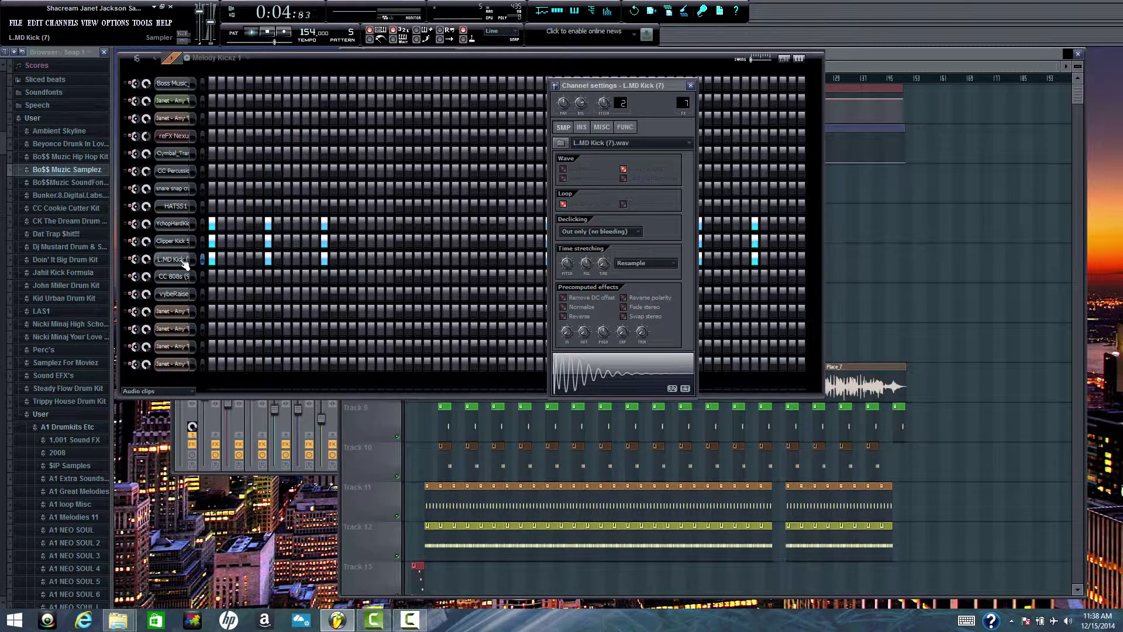
{"action": "left_click", "coordinate": [582, 128]}
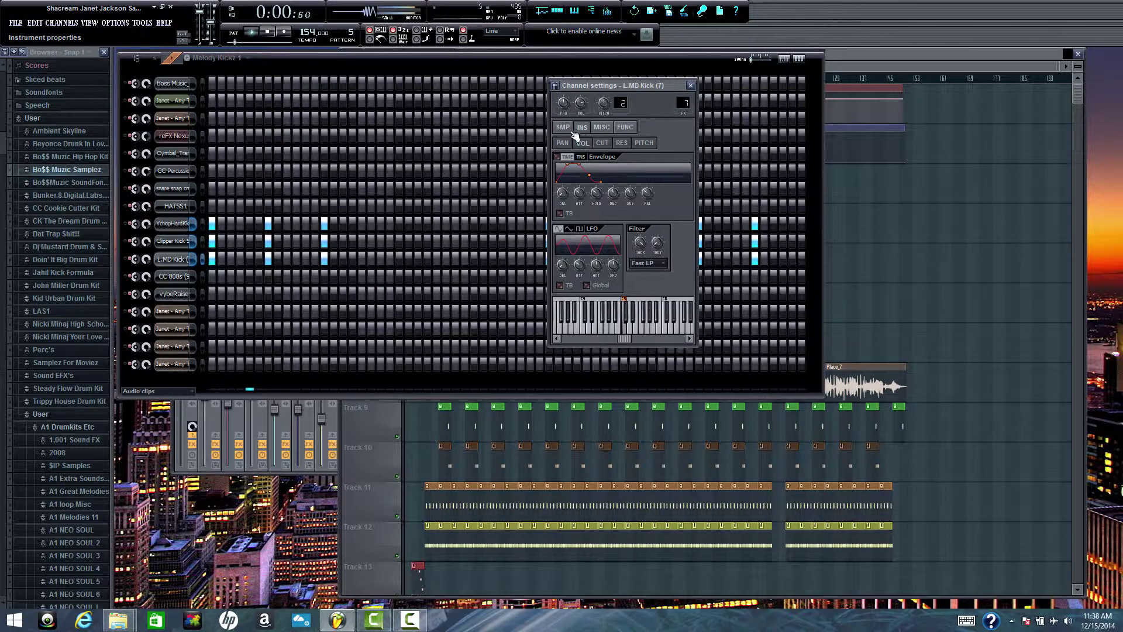
{"action": "left_click", "coordinate": [186, 241]}
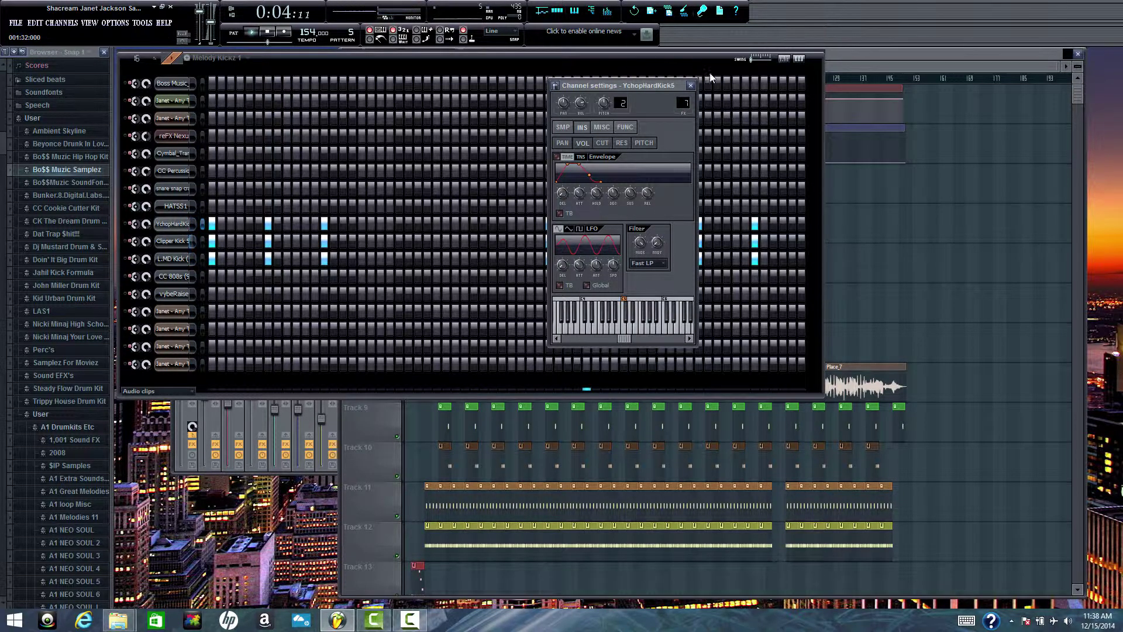
{"action": "left_click", "coordinate": [692, 86]}
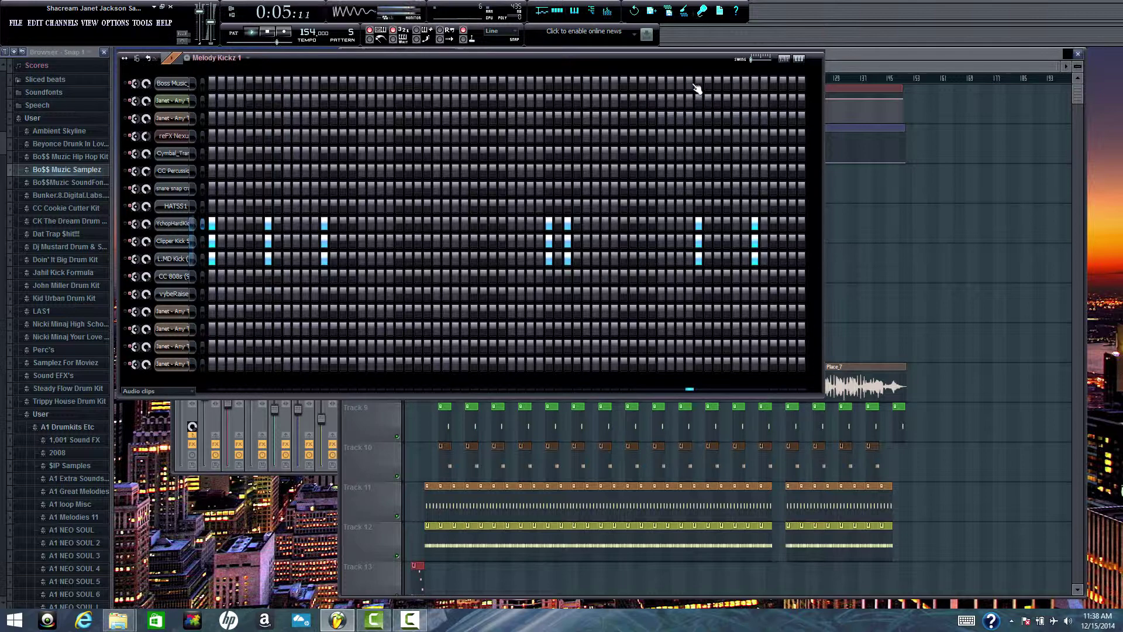
Inspect the Soundgoodizer, Fruity Free Filter and Fruity Parametric EQ 2 settings on the Hard A$$ Kickz mixer track.
{"action": "left_click", "coordinate": [608, 12]}
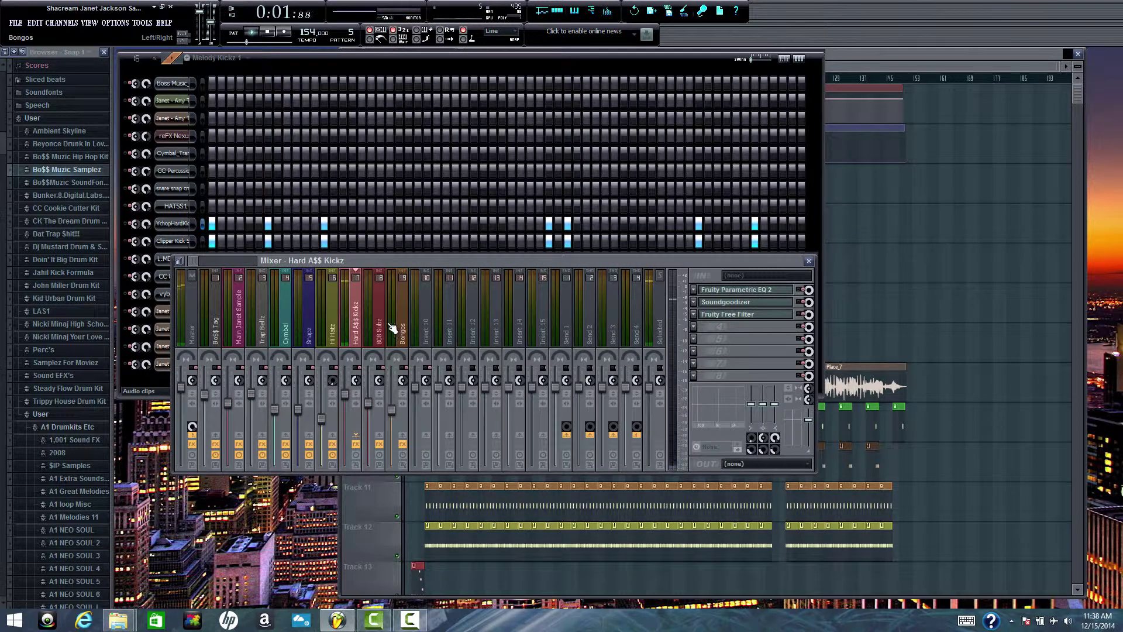
{"action": "left_click", "coordinate": [758, 303]}
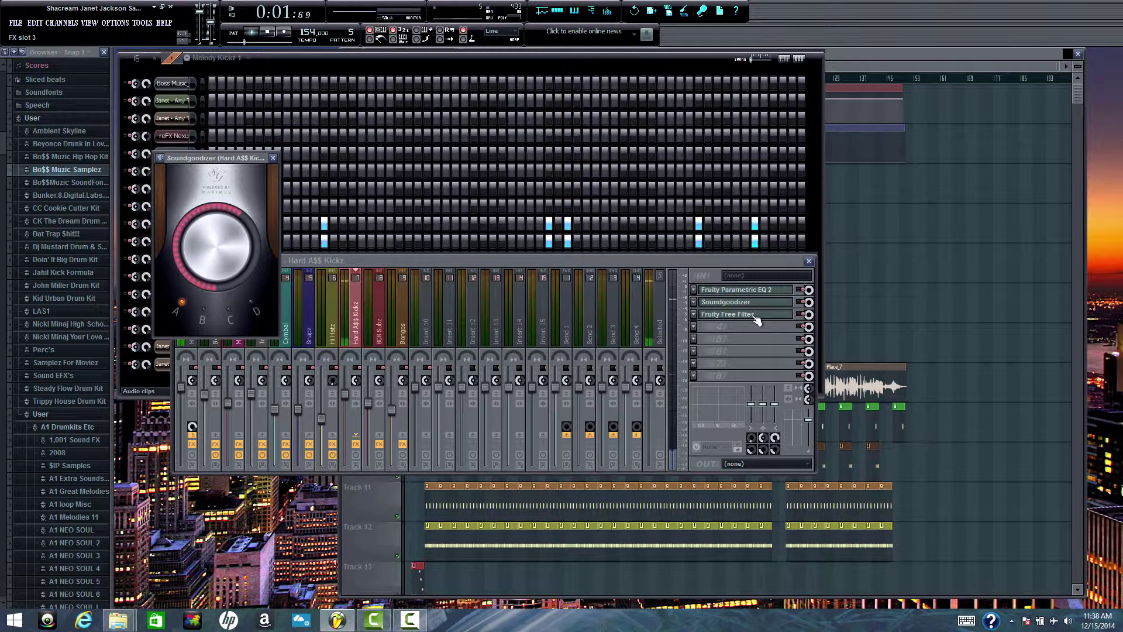
{"action": "left_click", "coordinate": [758, 315]}
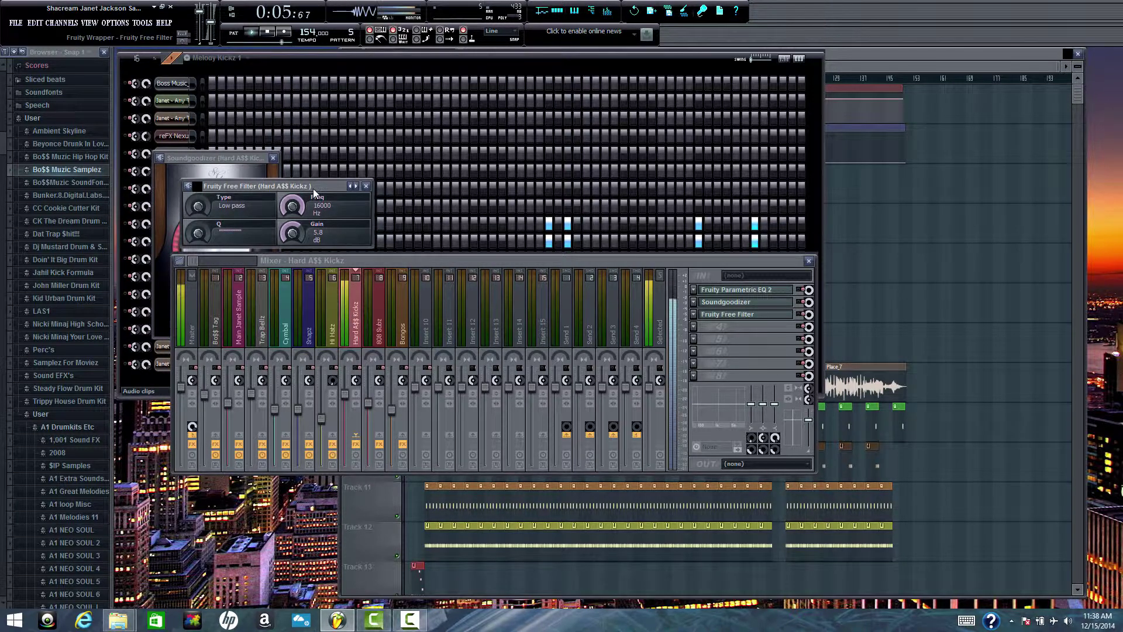
{"action": "left_click", "coordinate": [747, 294]}
{"action": "mouse_move", "coordinate": [199, 223]}
{"action": "left_mouse_down"}
{"action": "mouse_move", "coordinate": [216, 218]}
{"action": "mouse_move", "coordinate": [180, 220]}
{"action": "left_mouse_up"}
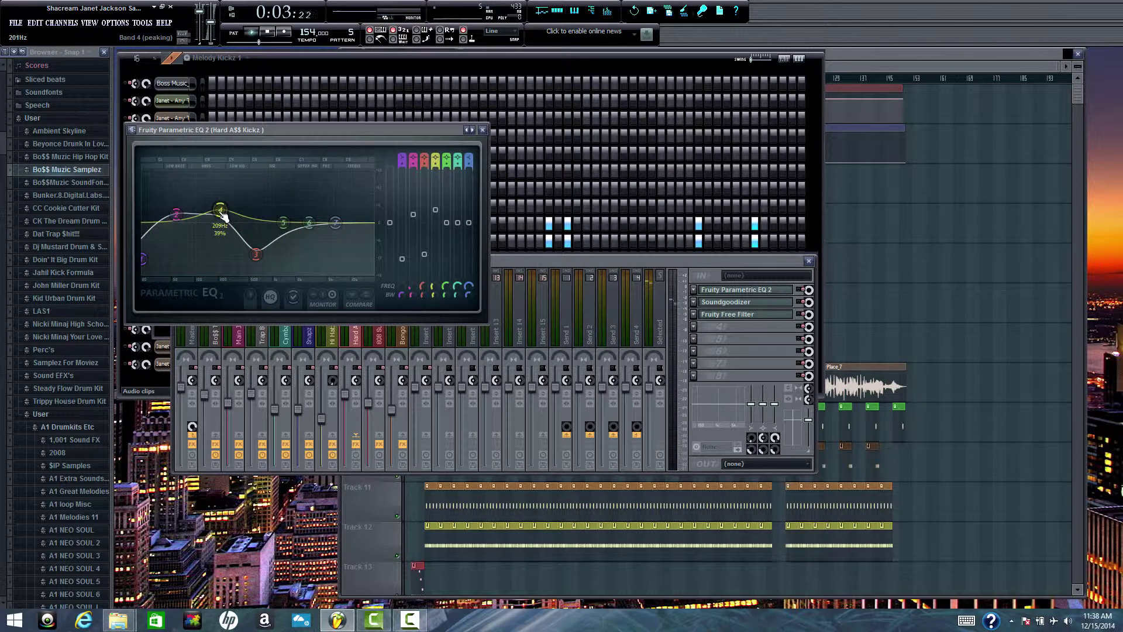
{"action": "left_click_drag", "start_coordinate": [222, 216], "coordinate": [223, 215]}
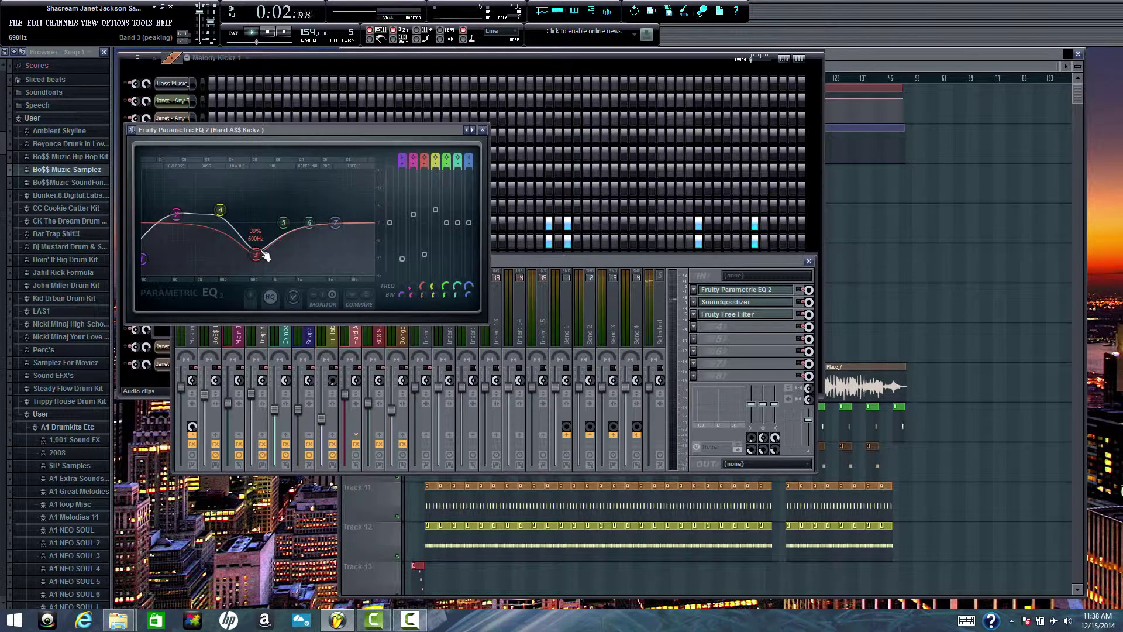
{"action": "left_click", "coordinate": [482, 130]}
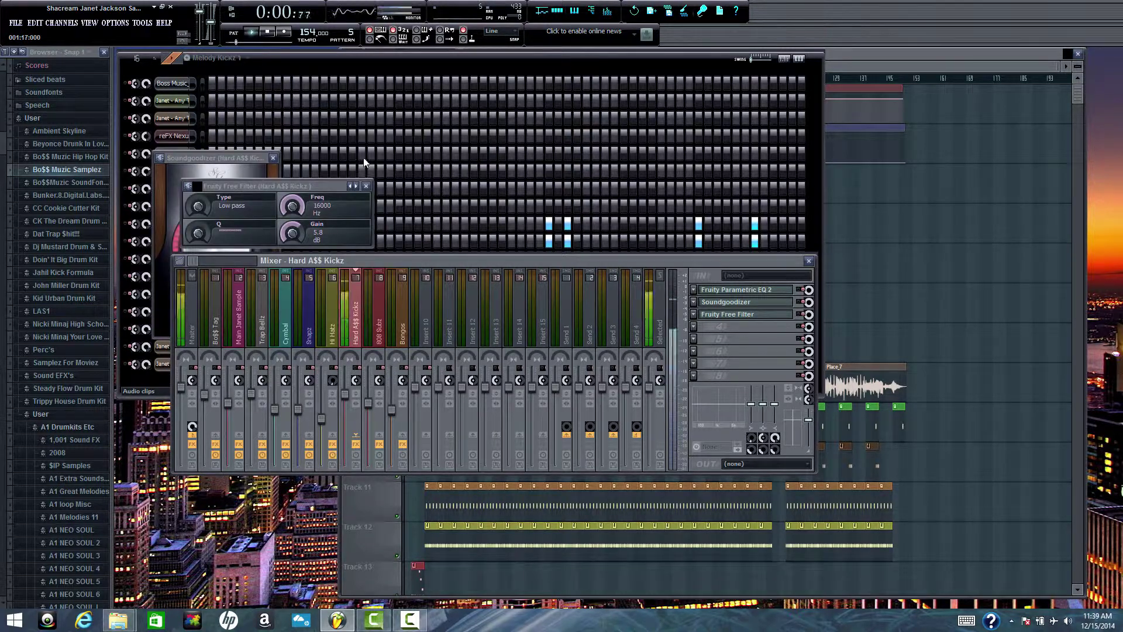
{"action": "left_click", "coordinate": [367, 186]}
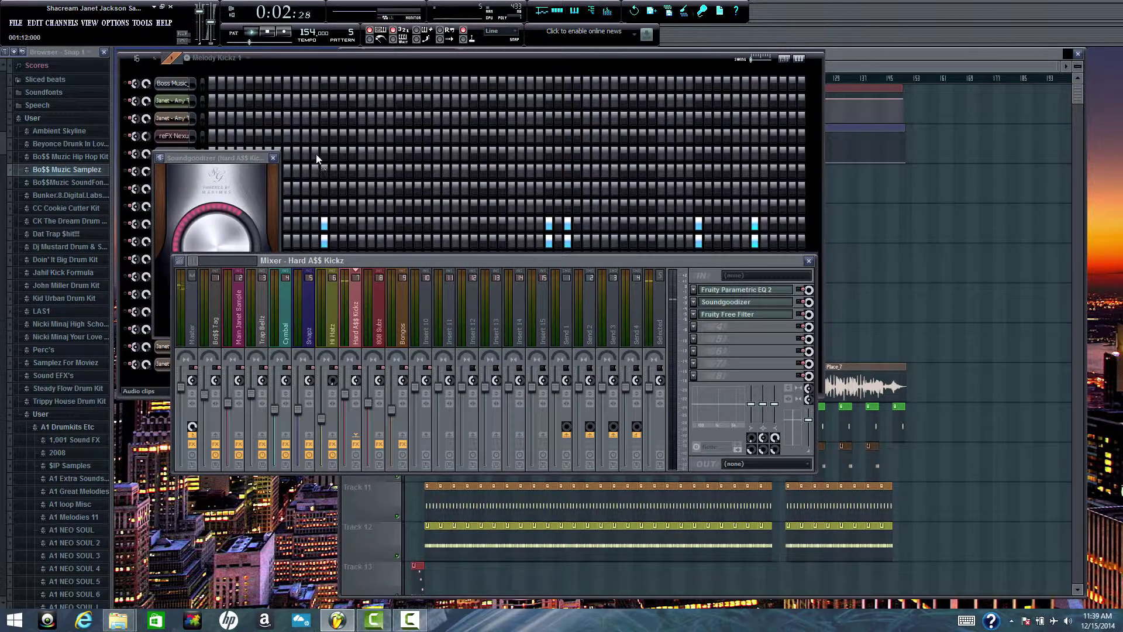
{"action": "left_click", "coordinate": [273, 159]}
Switch to the Main 808 Subz 1 pattern and examine its CC 808s notes, including the G#5 slide note's properties.
{"action": "left_click", "coordinate": [250, 58]}
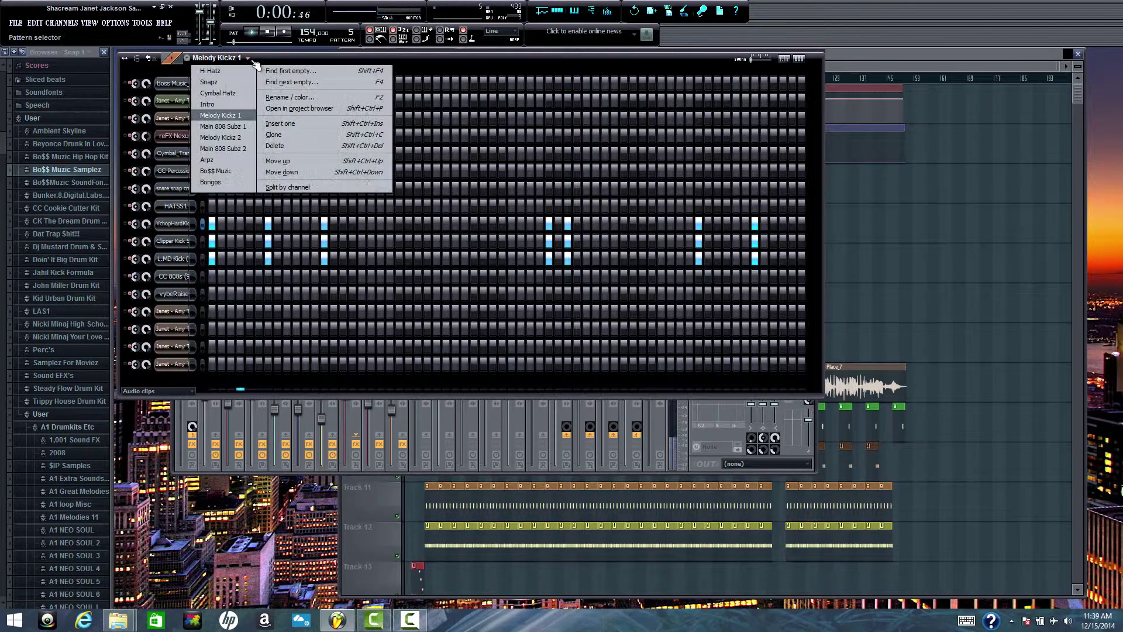
{"action": "left_click", "coordinate": [241, 128]}
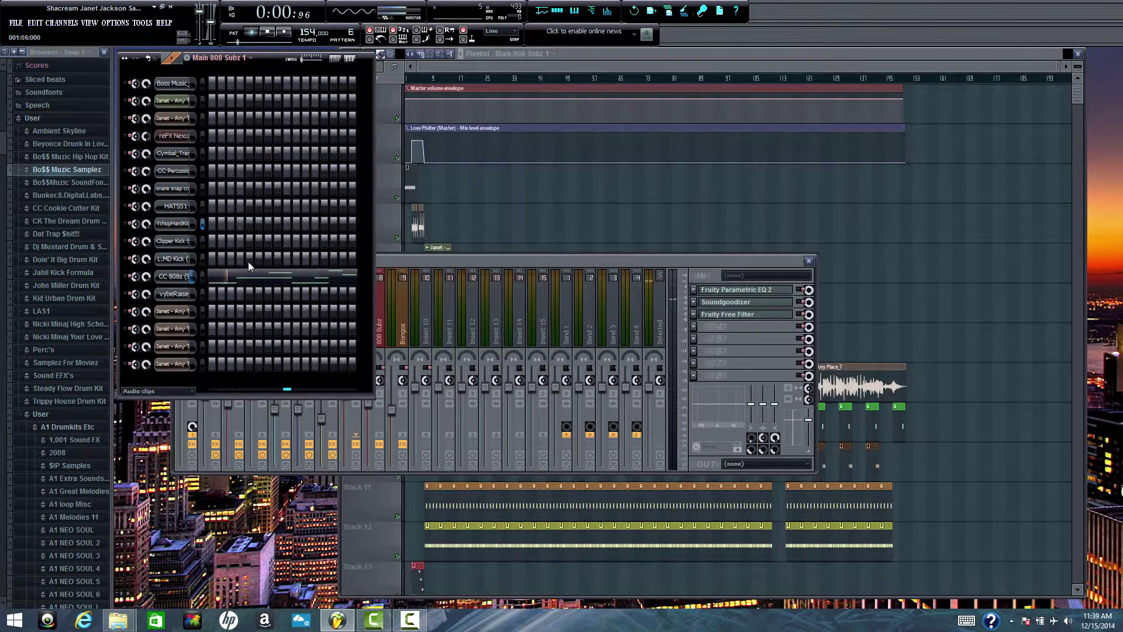
{"action": "left_click", "coordinate": [261, 280]}
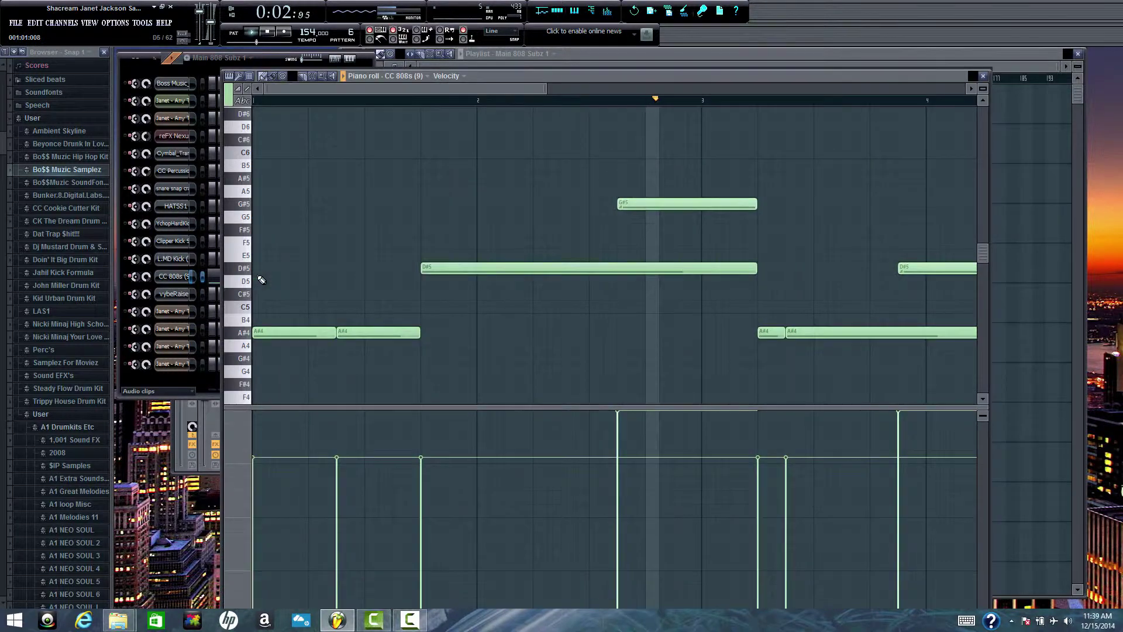
{"action": "double_click", "coordinate": [650, 205]}
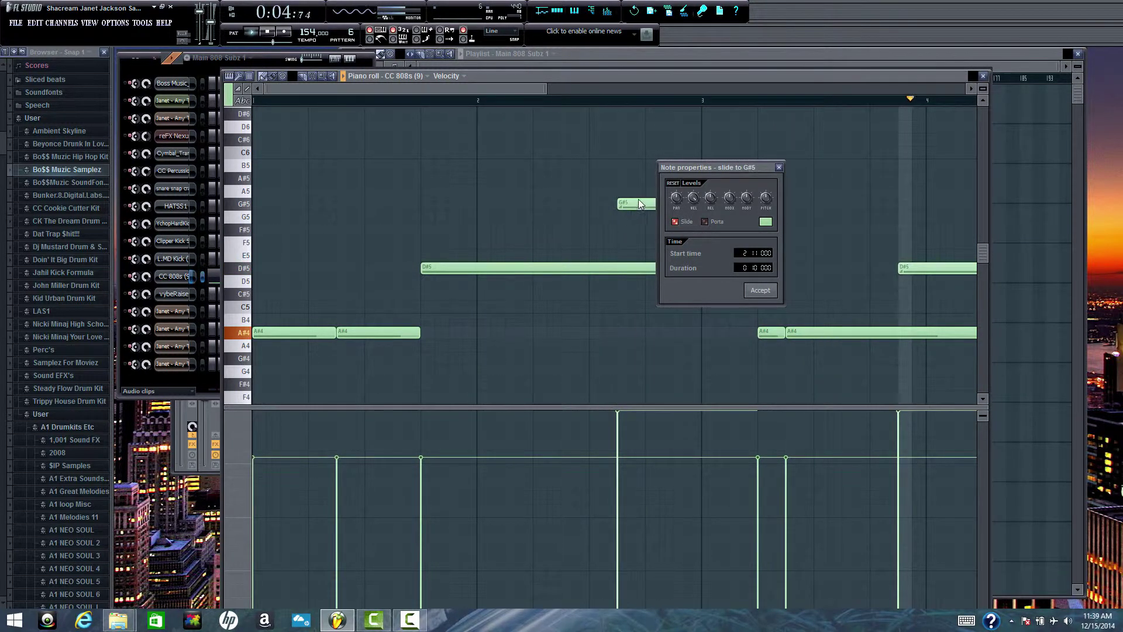
{"action": "left_click", "coordinate": [780, 168]}
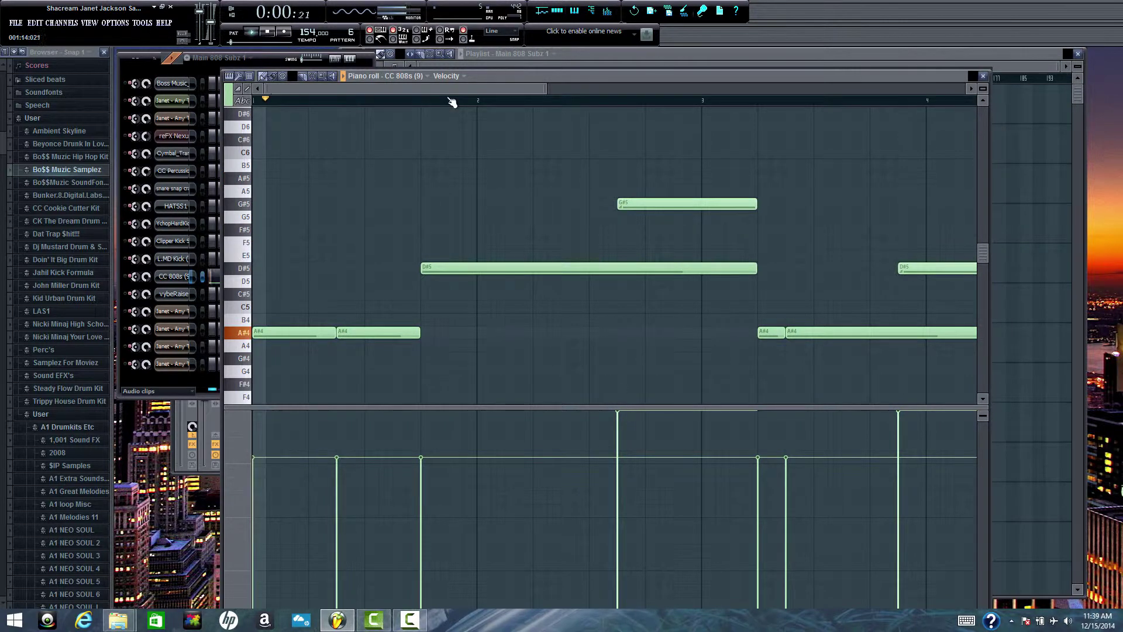
{"action": "left_click_drag", "start_coordinate": [458, 90], "coordinate": [548, 91]}
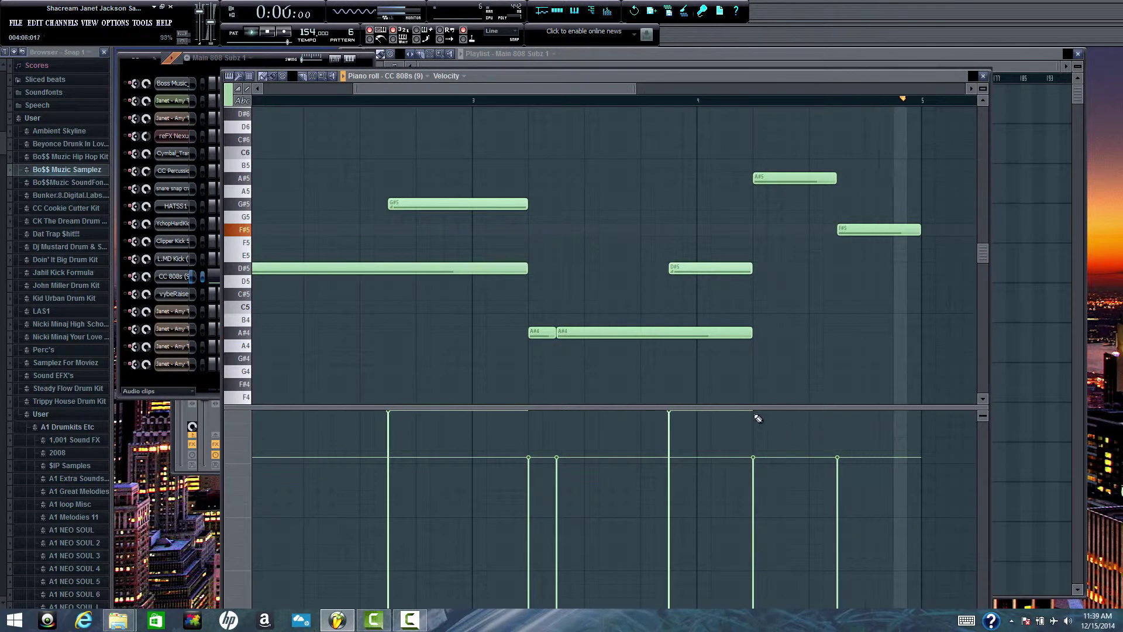
{"action": "left_click", "coordinate": [983, 76]}
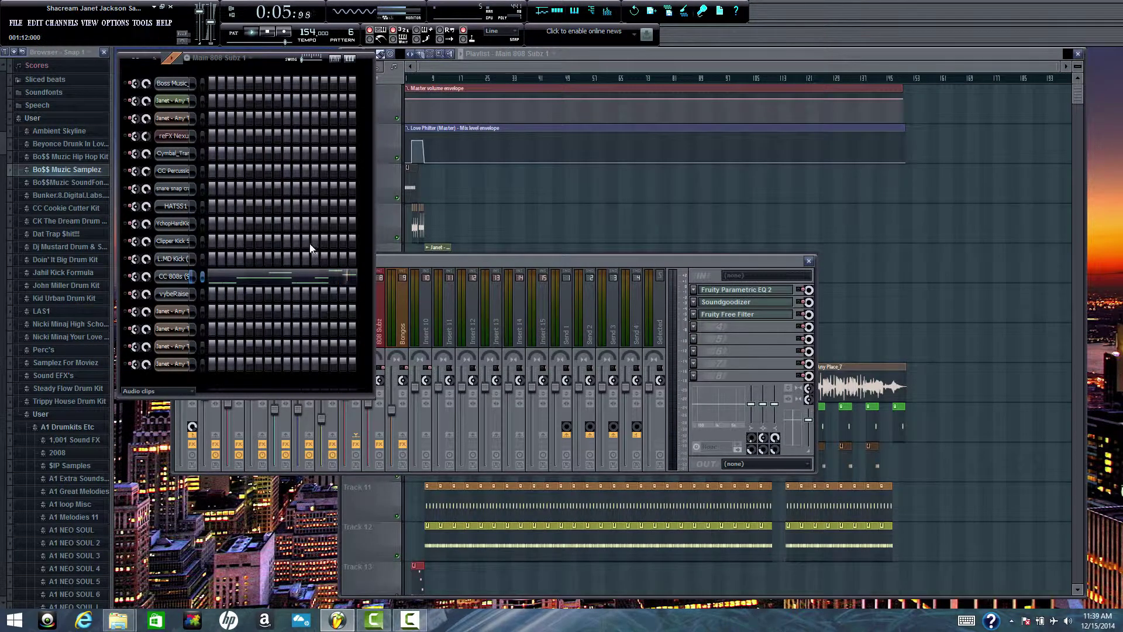
View the Melody Kickz 2 pattern and examine the CC 808s notes of the Main 808 Subz 2 pattern in the piano roll.
{"action": "left_click", "coordinate": [258, 68]}
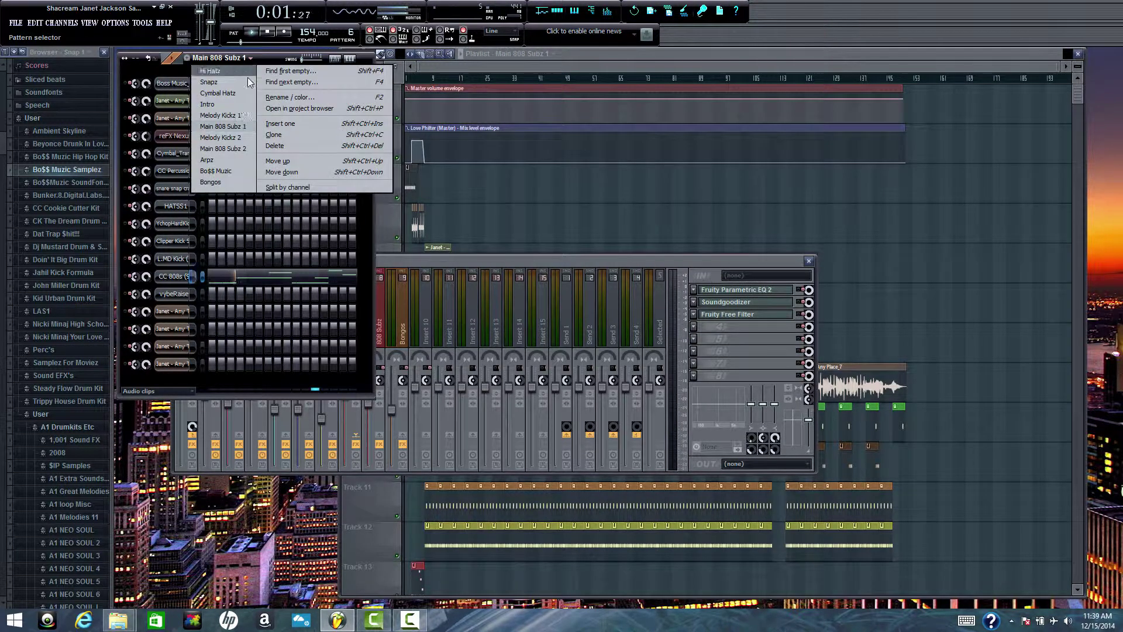
{"action": "left_click", "coordinate": [237, 134]}
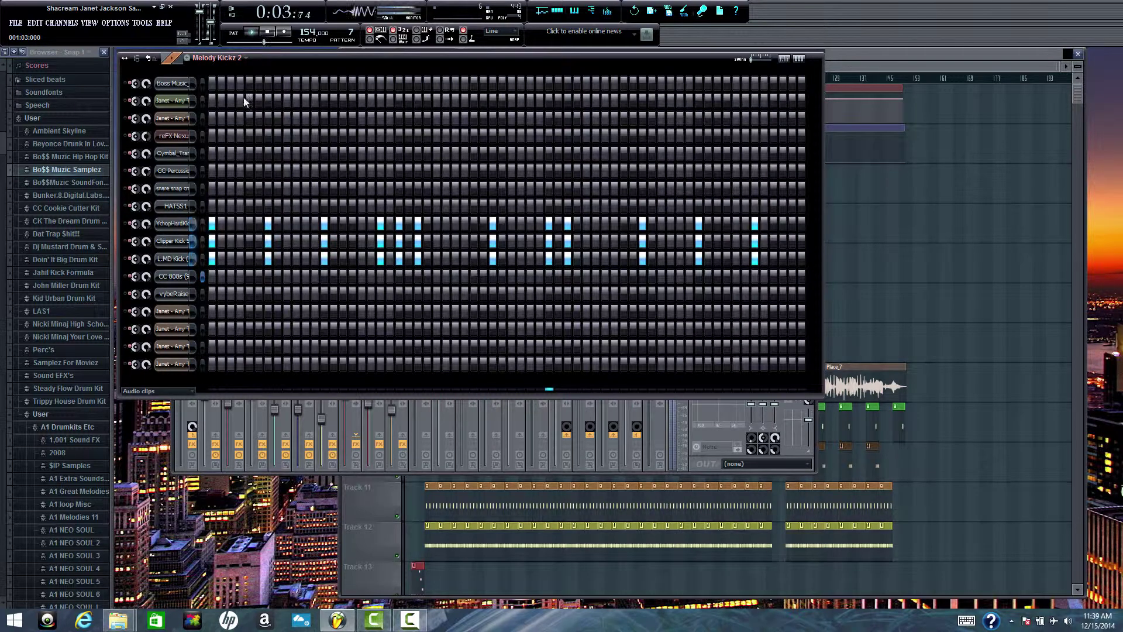
{"action": "left_click", "coordinate": [251, 61]}
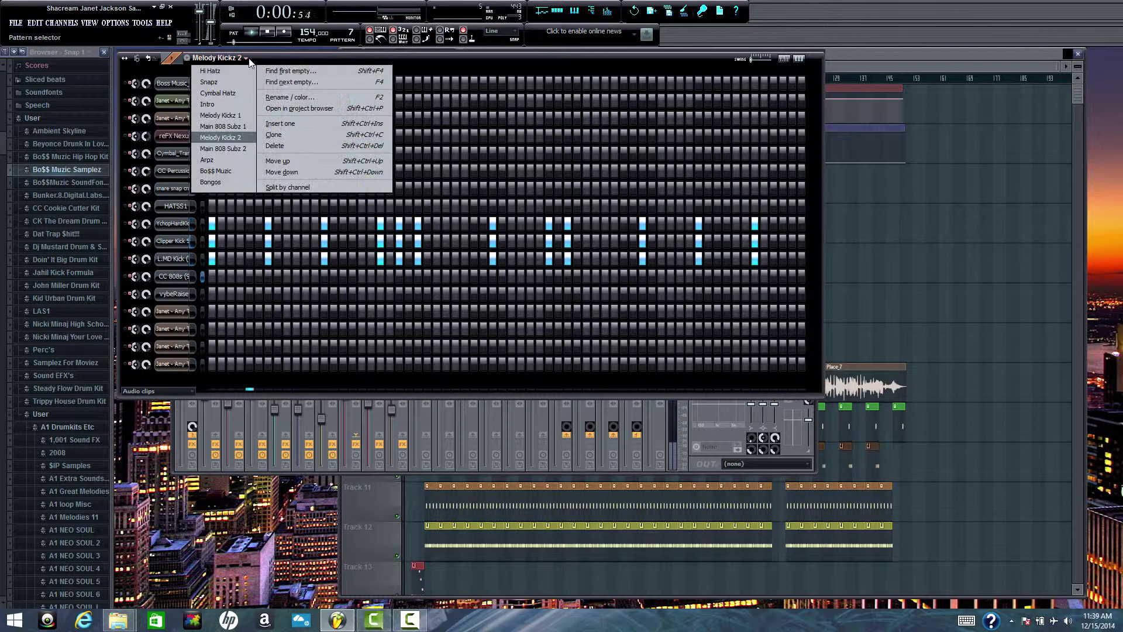
{"action": "left_click", "coordinate": [233, 150]}
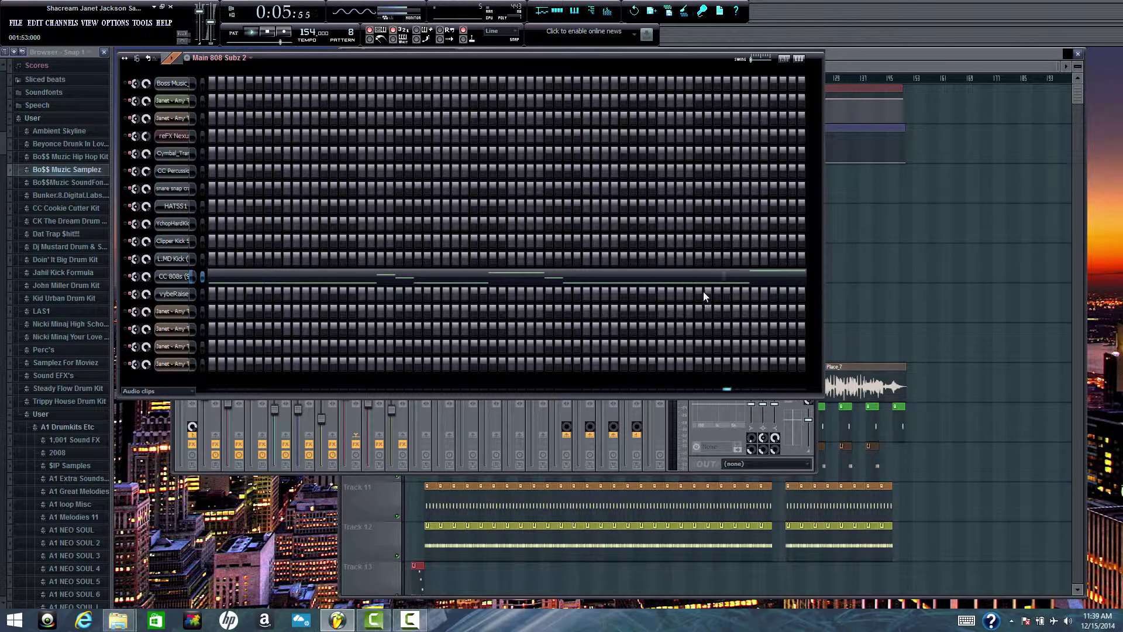
{"action": "left_click", "coordinate": [566, 282]}
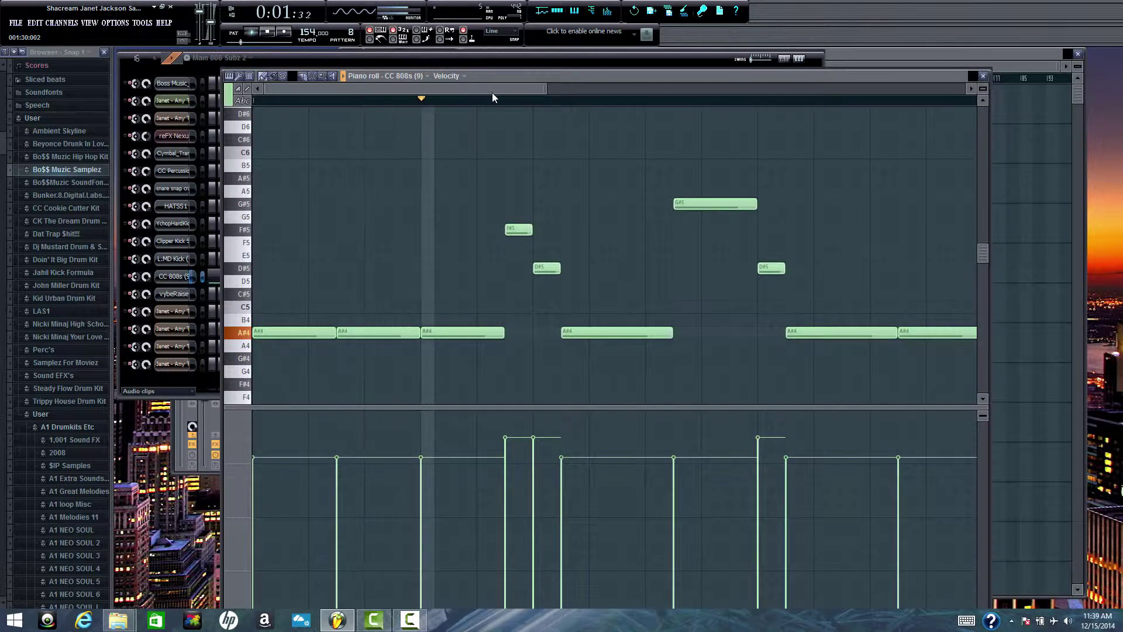
{"action": "left_click_drag", "start_coordinate": [492, 91], "coordinate": [533, 90]}
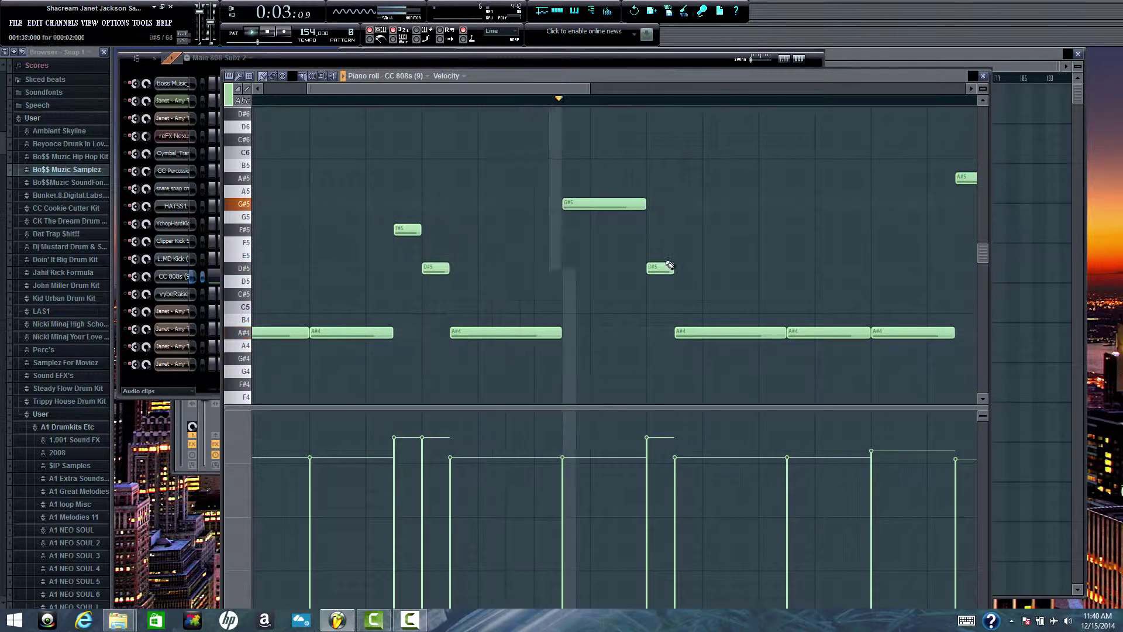
{"action": "left_click_drag", "start_coordinate": [556, 86], "coordinate": [687, 99]}
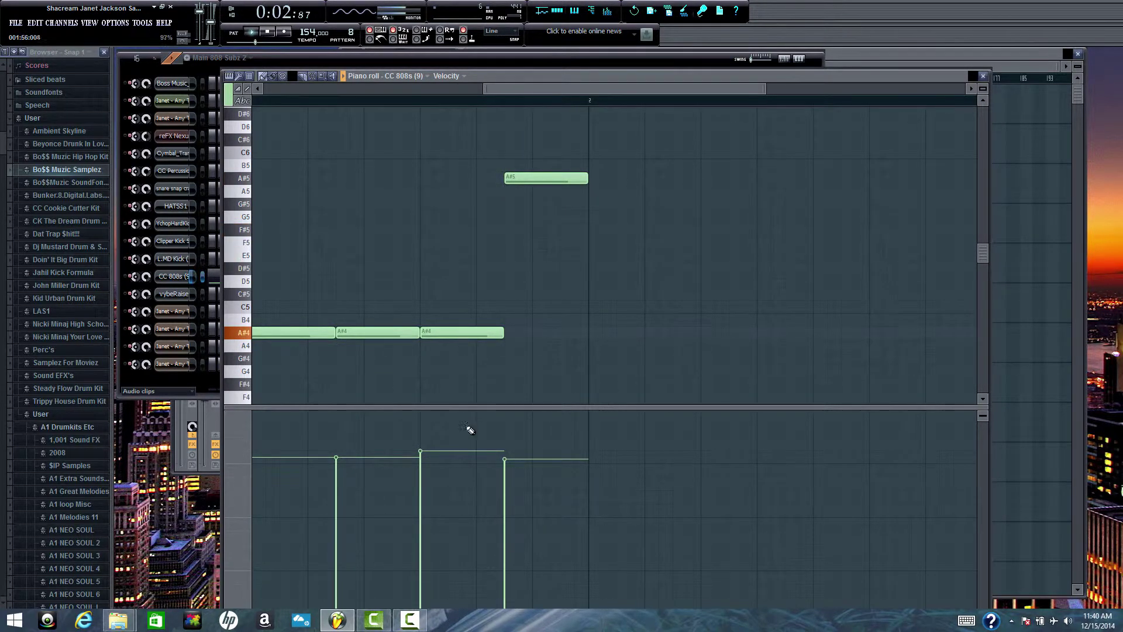
{"action": "left_click", "coordinate": [982, 75]}
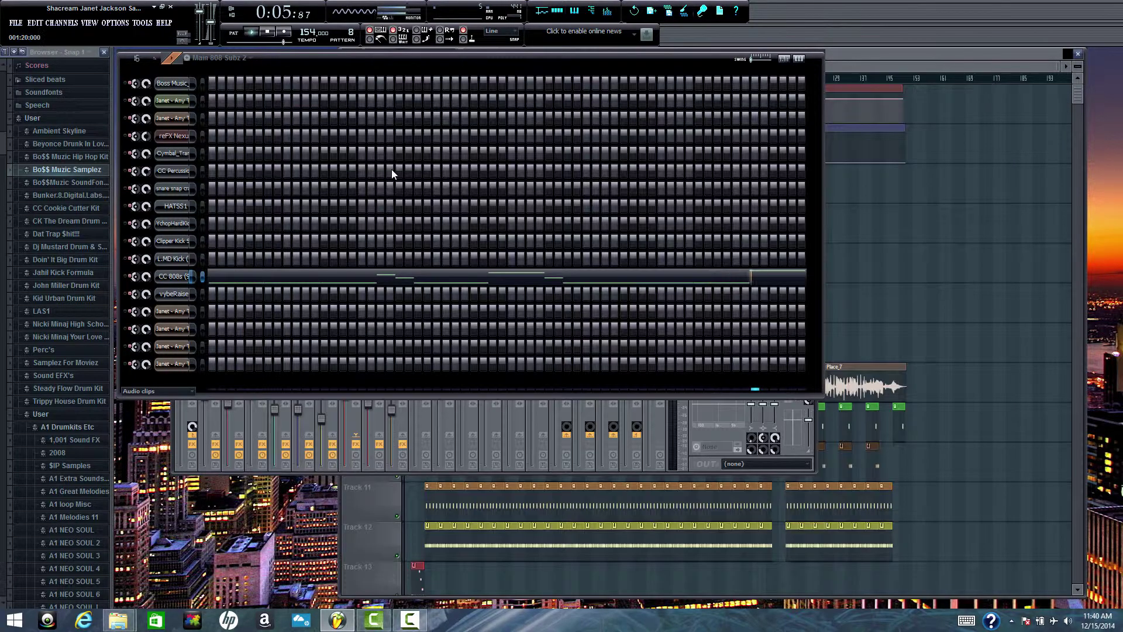
Switch to the Arpz pattern and examine its full reFX Nexus melody in the piano roll.
{"action": "left_click", "coordinate": [251, 58]}
{"action": "left_click", "coordinate": [241, 158]}
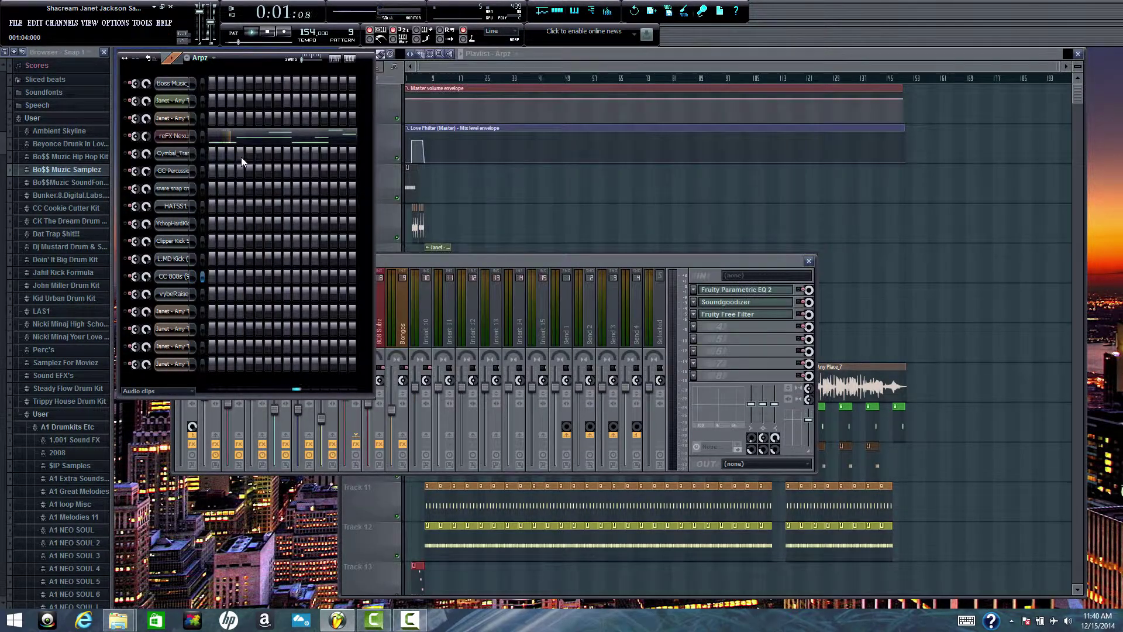
{"action": "left_click", "coordinate": [271, 138]}
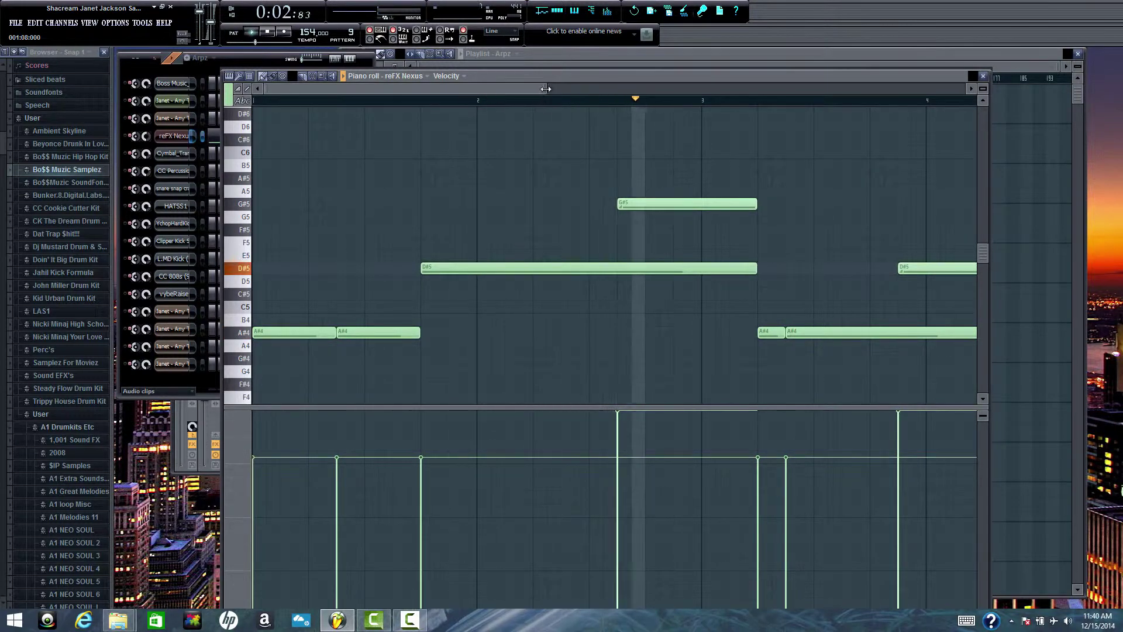
{"action": "left_click_drag", "start_coordinate": [546, 89], "coordinate": [652, 84]}
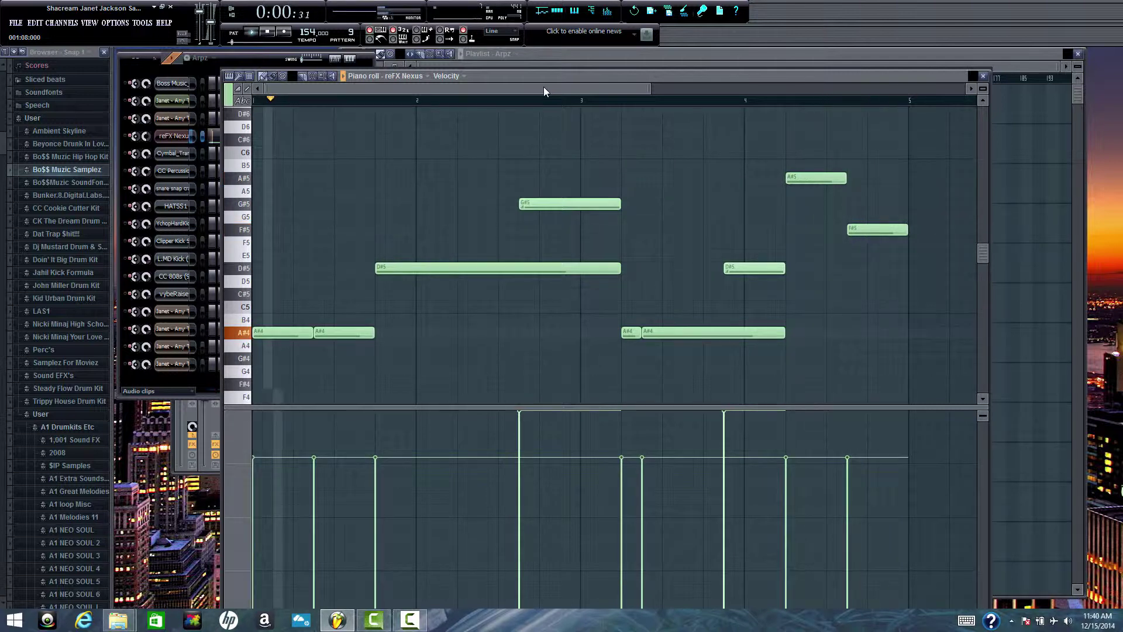
{"action": "left_click", "coordinate": [985, 77]}
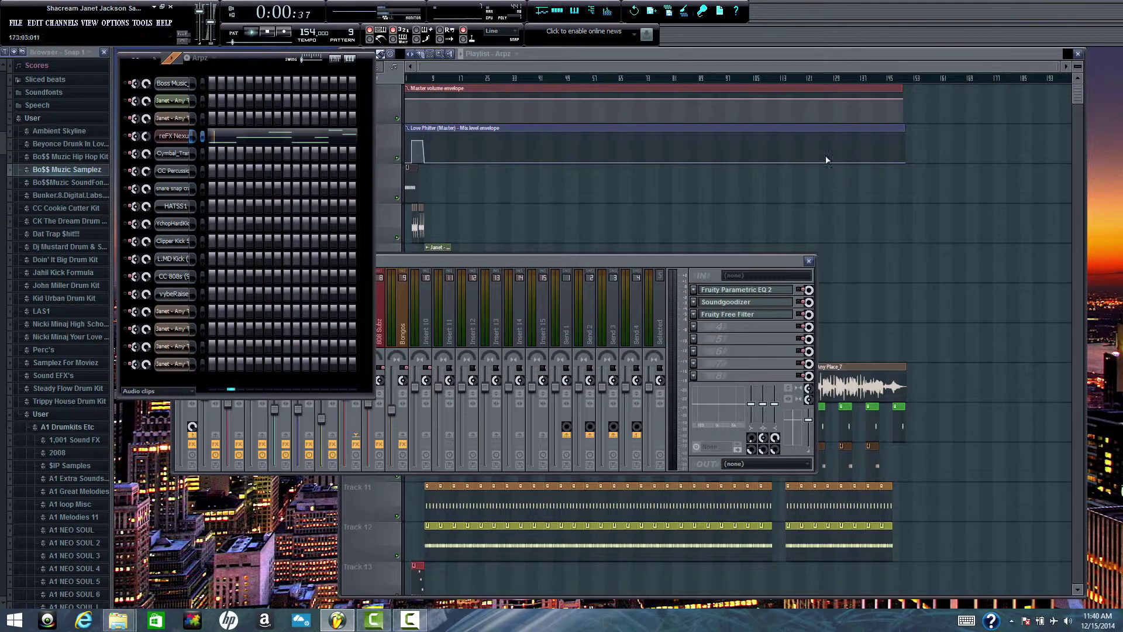
View the Bo$$ Muzic pattern and examine the CC Percussion notes of the Bongos pattern in the piano roll.
{"action": "left_click", "coordinate": [202, 58]}
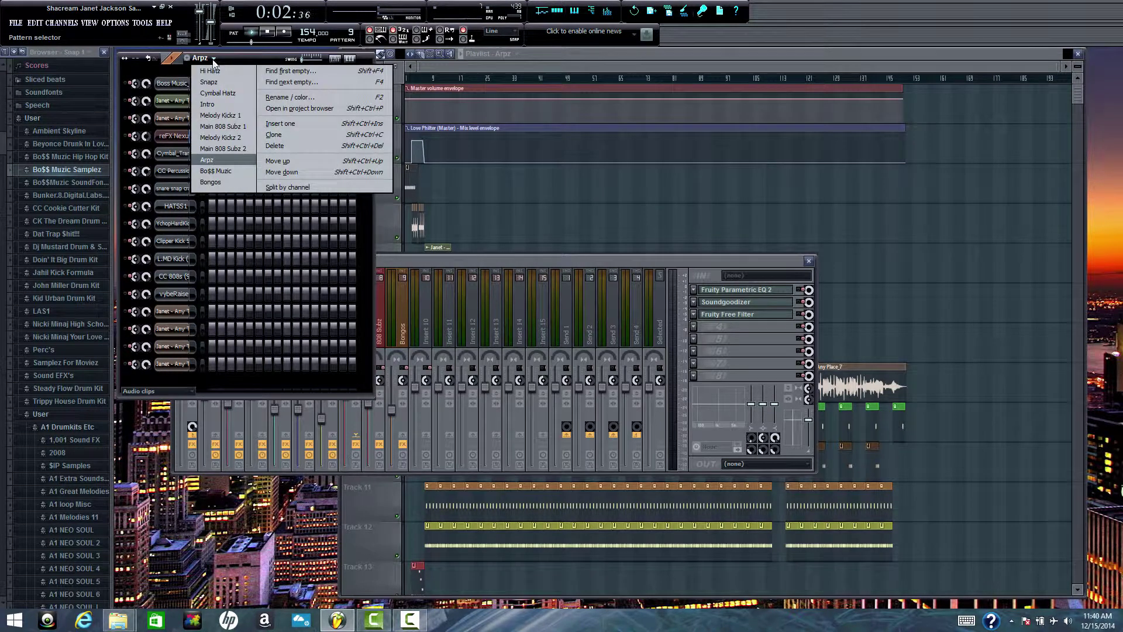
{"action": "left_click", "coordinate": [225, 174]}
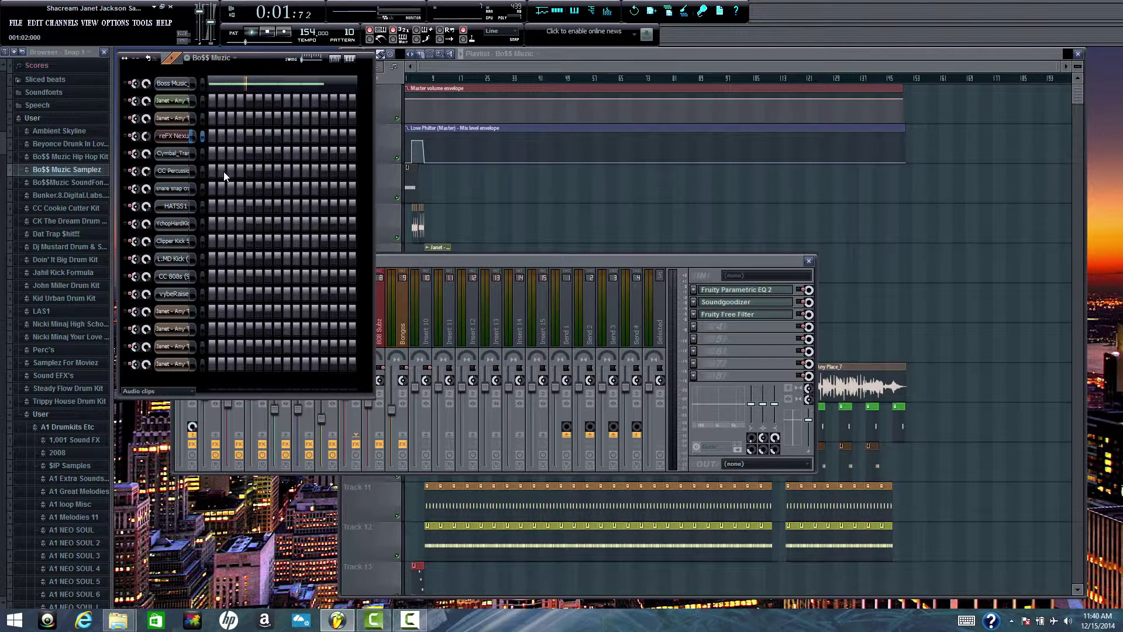
{"action": "left_click", "coordinate": [237, 60]}
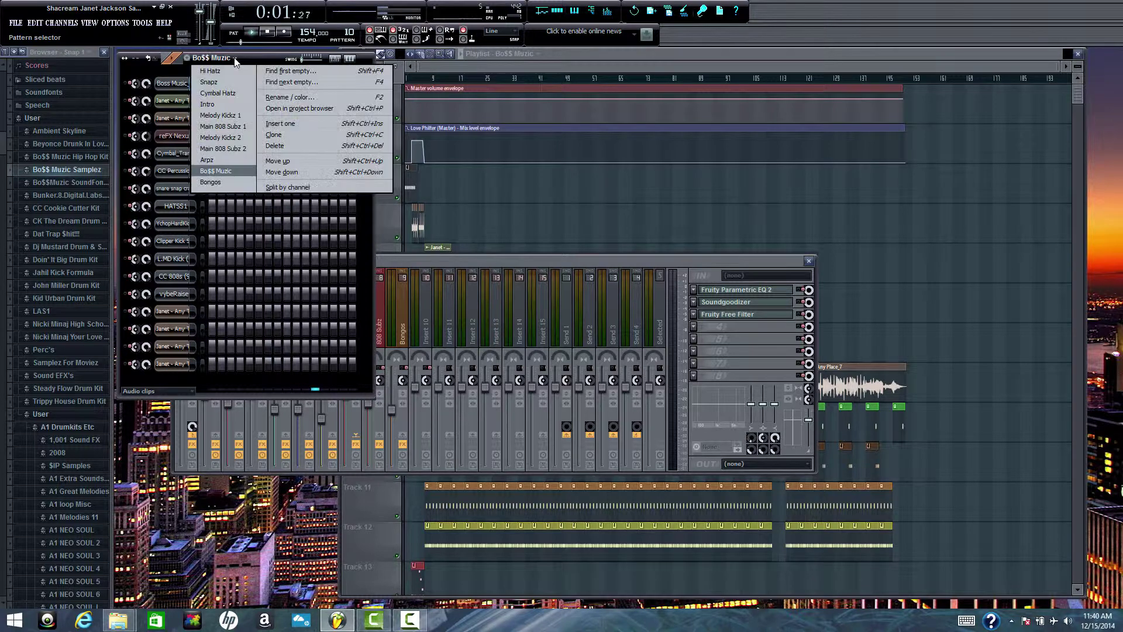
{"action": "left_click", "coordinate": [212, 182]}
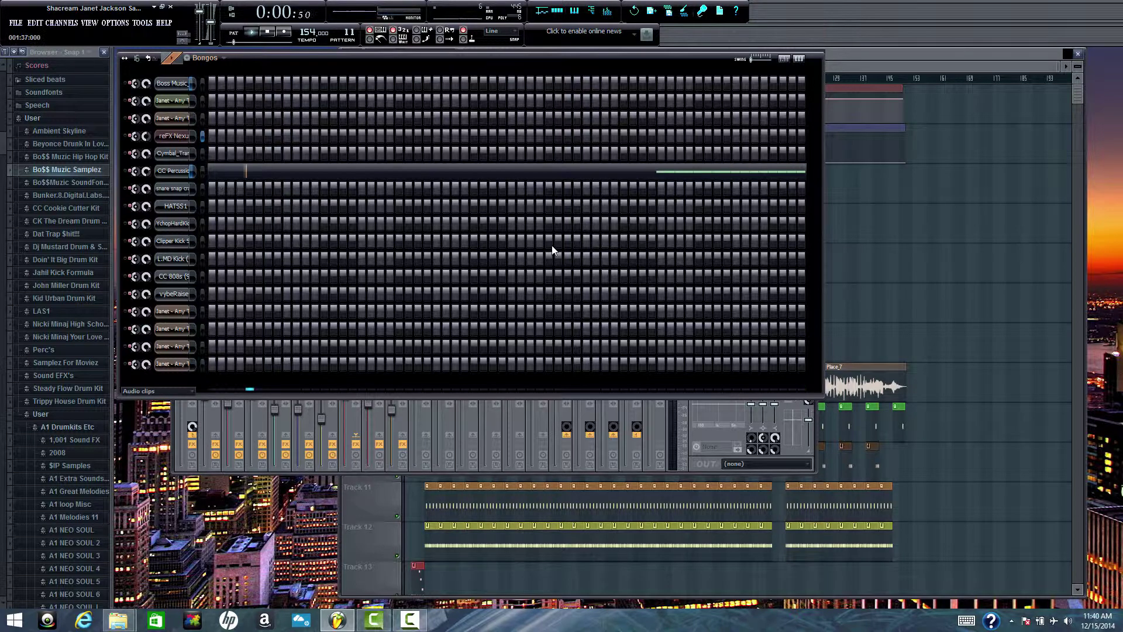
{"action": "left_click", "coordinate": [747, 171]}
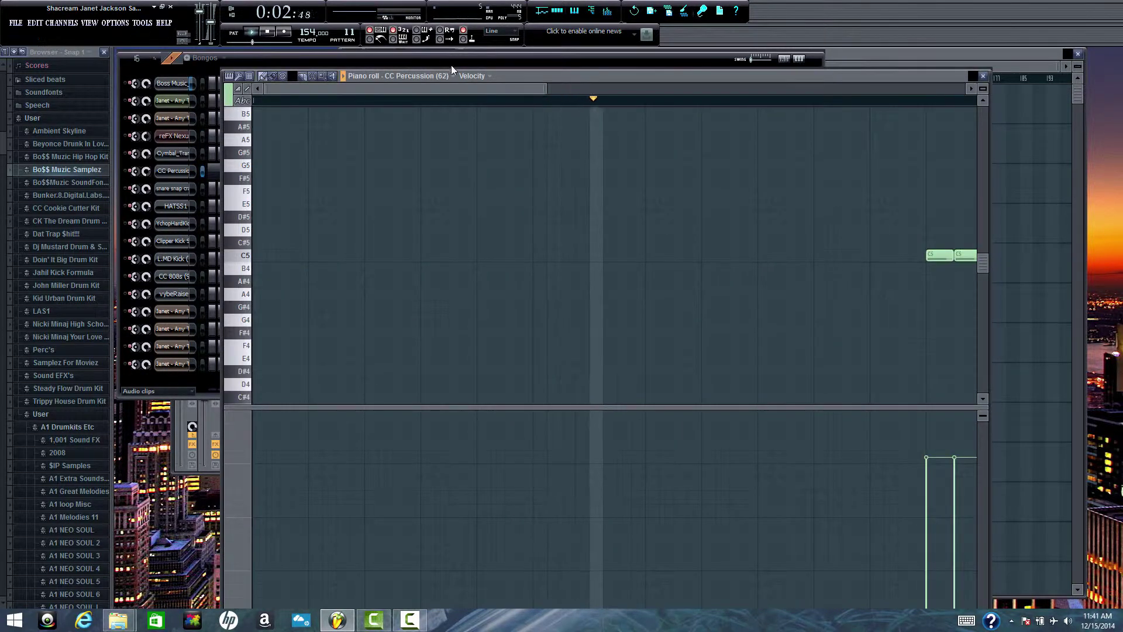
{"action": "left_click_drag", "start_coordinate": [469, 89], "coordinate": [650, 70]}
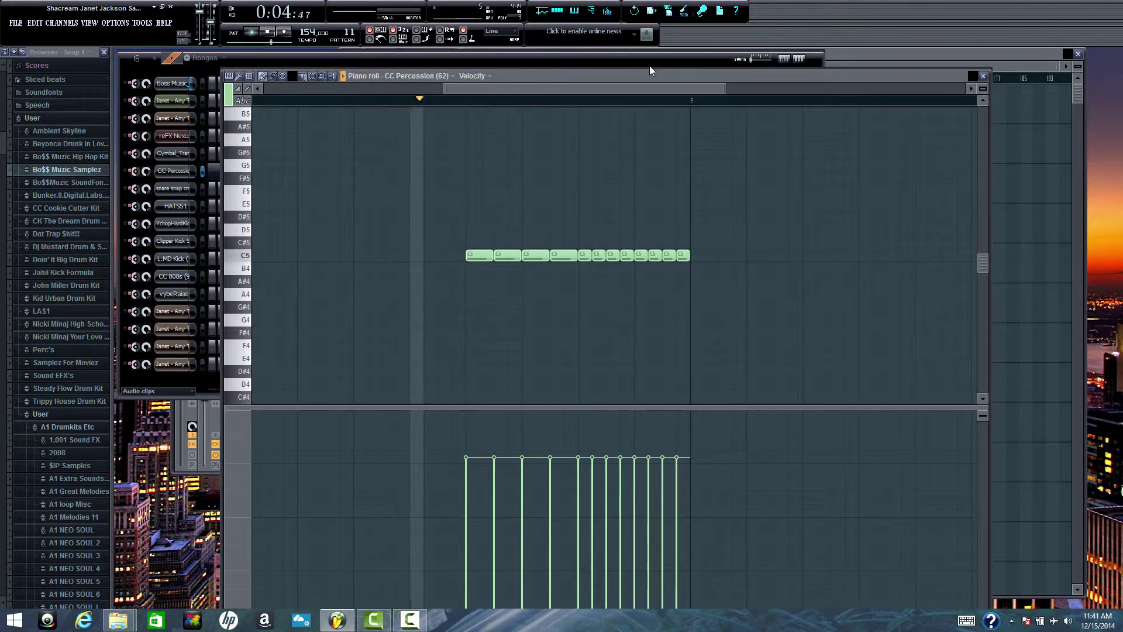
{"action": "key", "text": "space"}
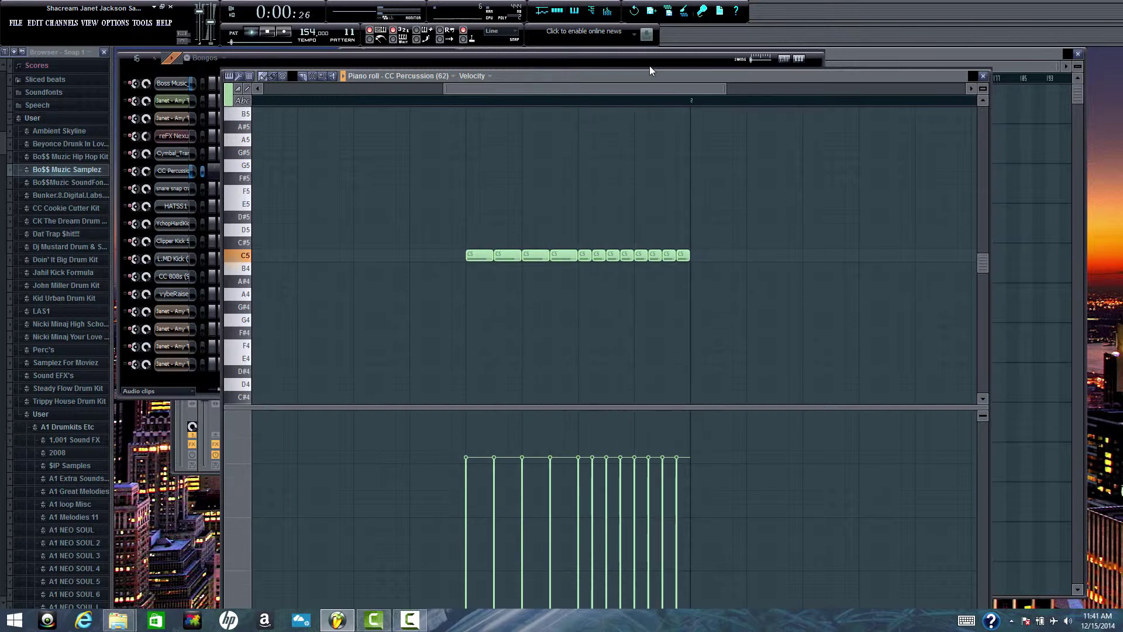
{"action": "left_click", "coordinate": [985, 79]}
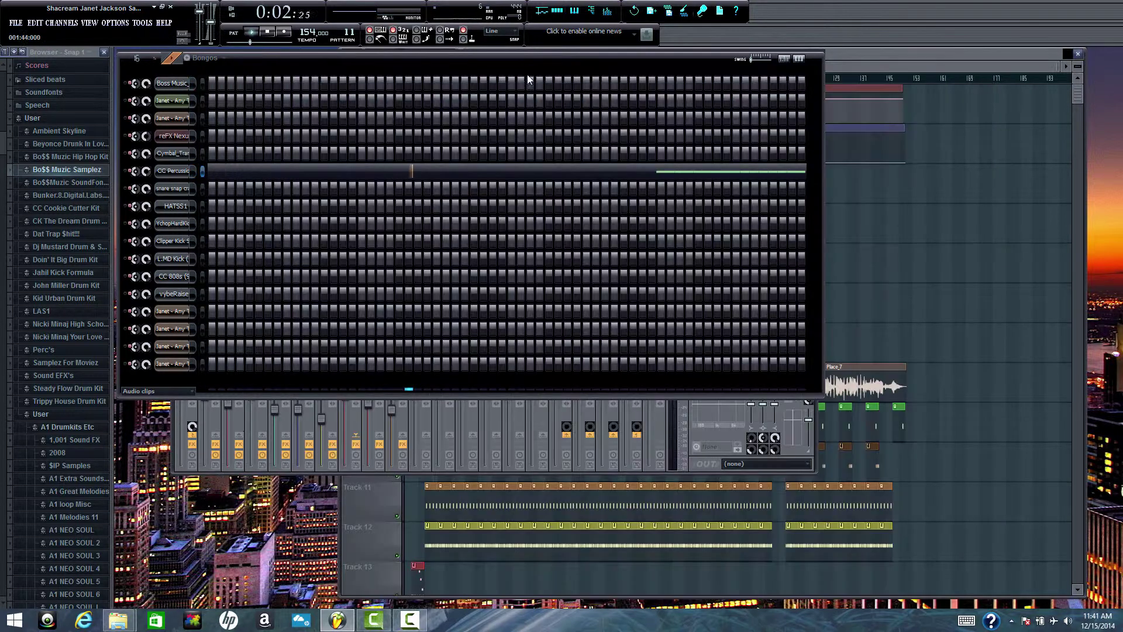
{"action": "left_click", "coordinate": [218, 58]}
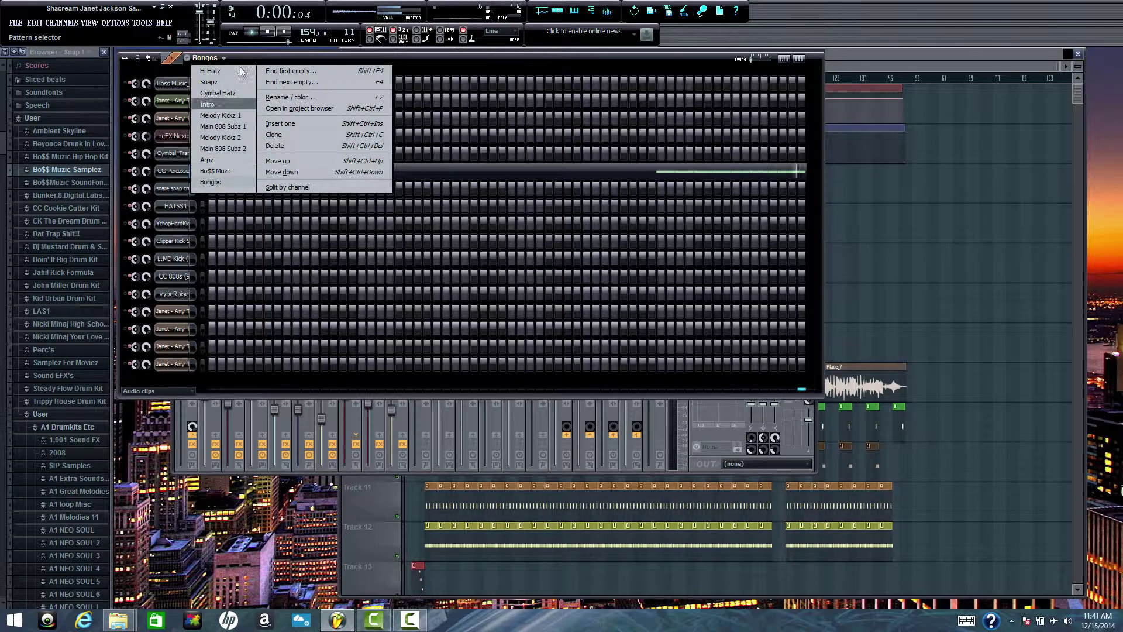
{"action": "left_click", "coordinate": [259, 58]}
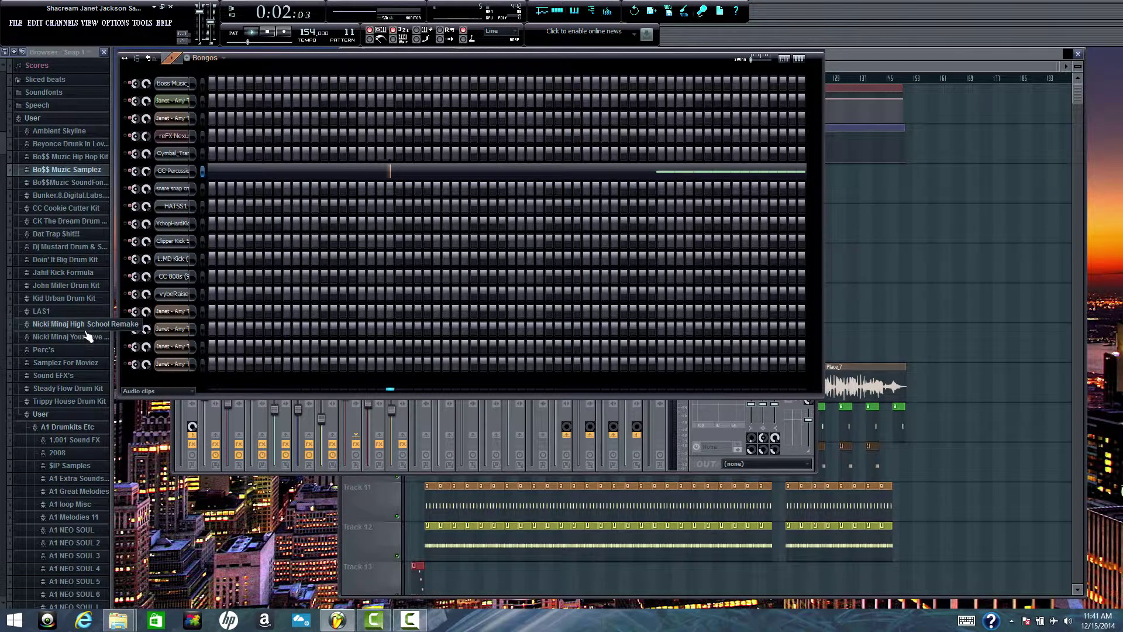
Stop the pattern playback and audition the Janet - Any Time, Any Place_6 and Any Place_7 samples from their channel settings.
{"action": "left_click", "coordinate": [173, 311]}
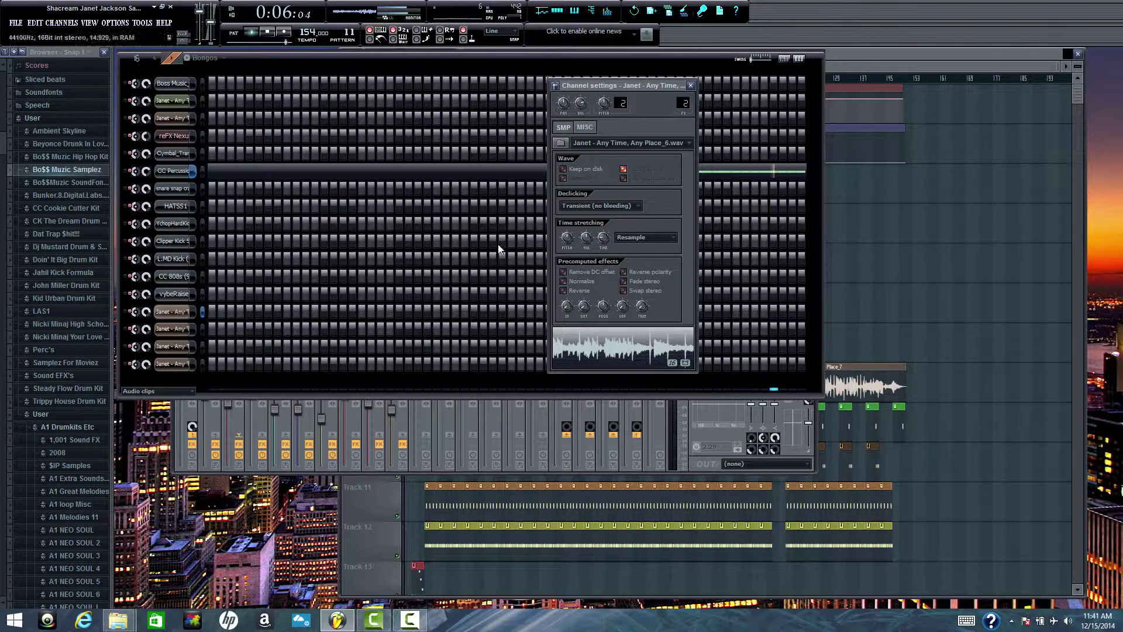
{"action": "left_click", "coordinate": [267, 32]}
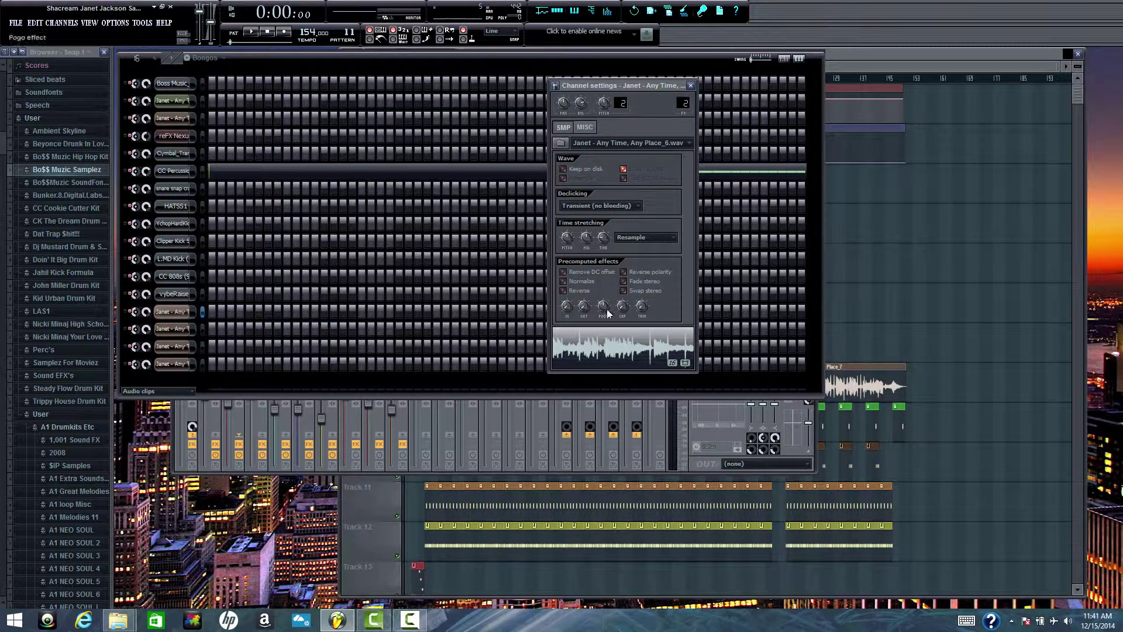
{"action": "left_click", "coordinate": [601, 356]}
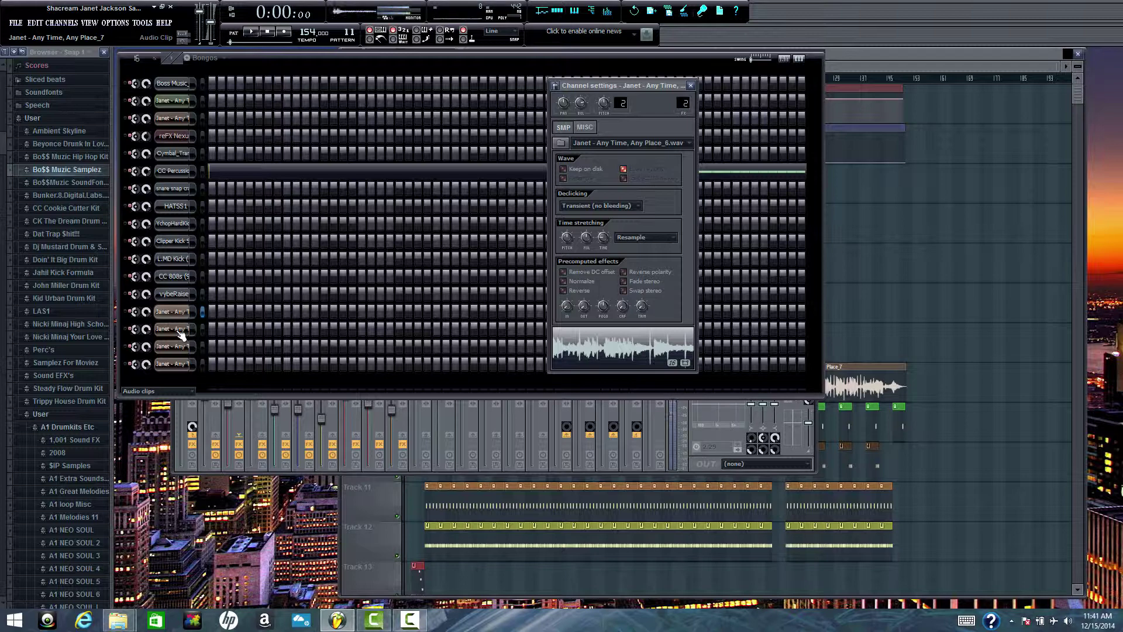
{"action": "left_click", "coordinate": [181, 331]}
{"action": "left_click", "coordinate": [610, 346]}
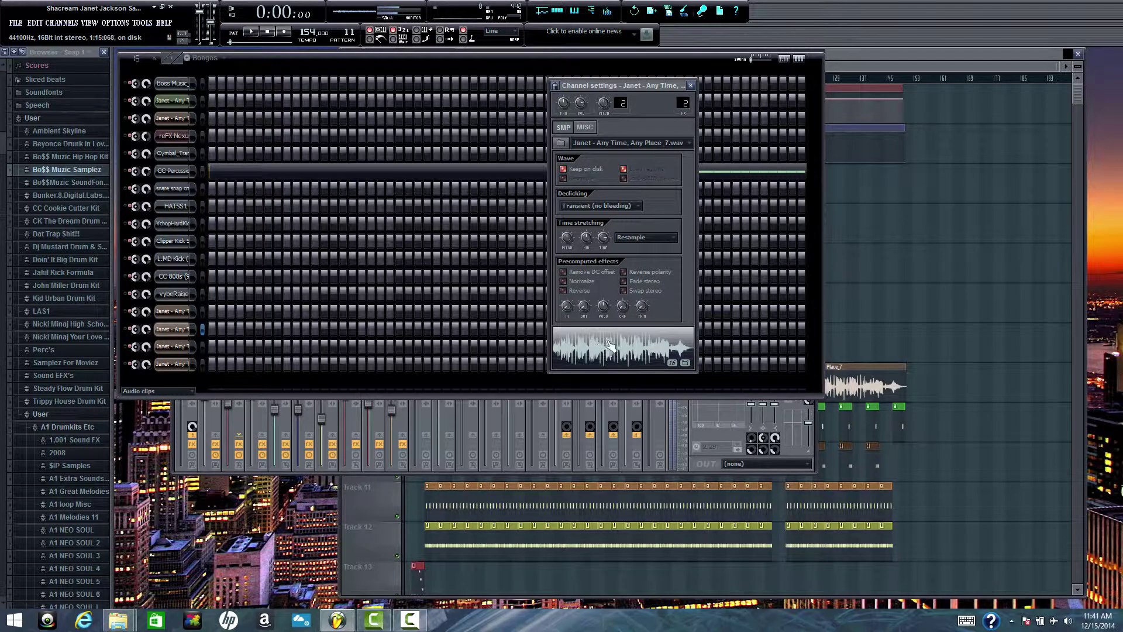
{"action": "left_click", "coordinate": [272, 36]}
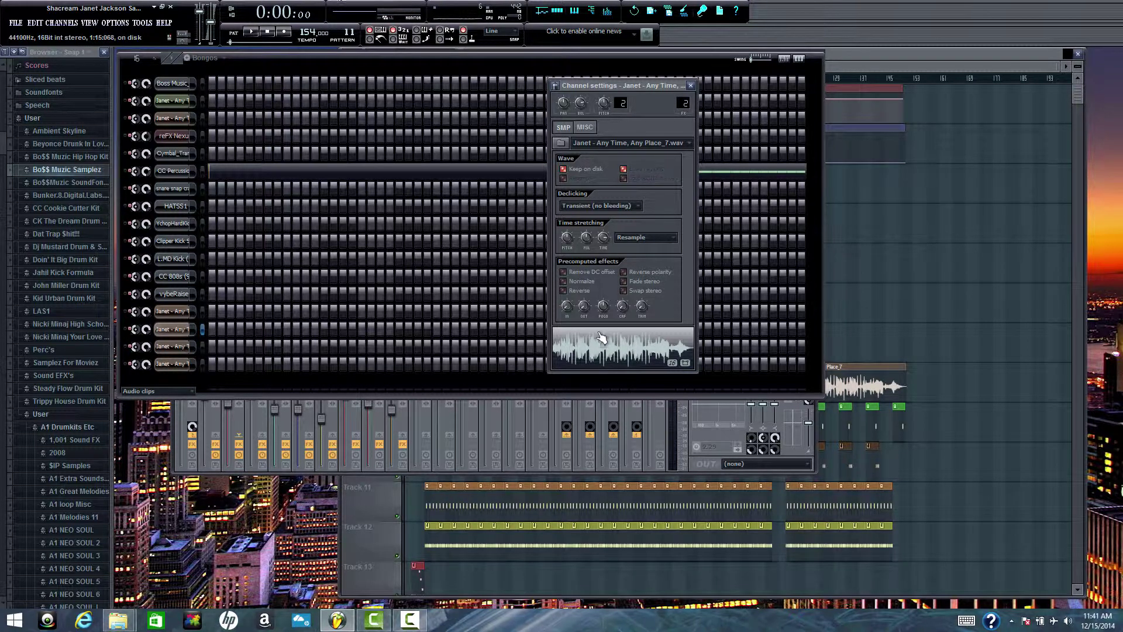
{"action": "left_click", "coordinate": [612, 351]}
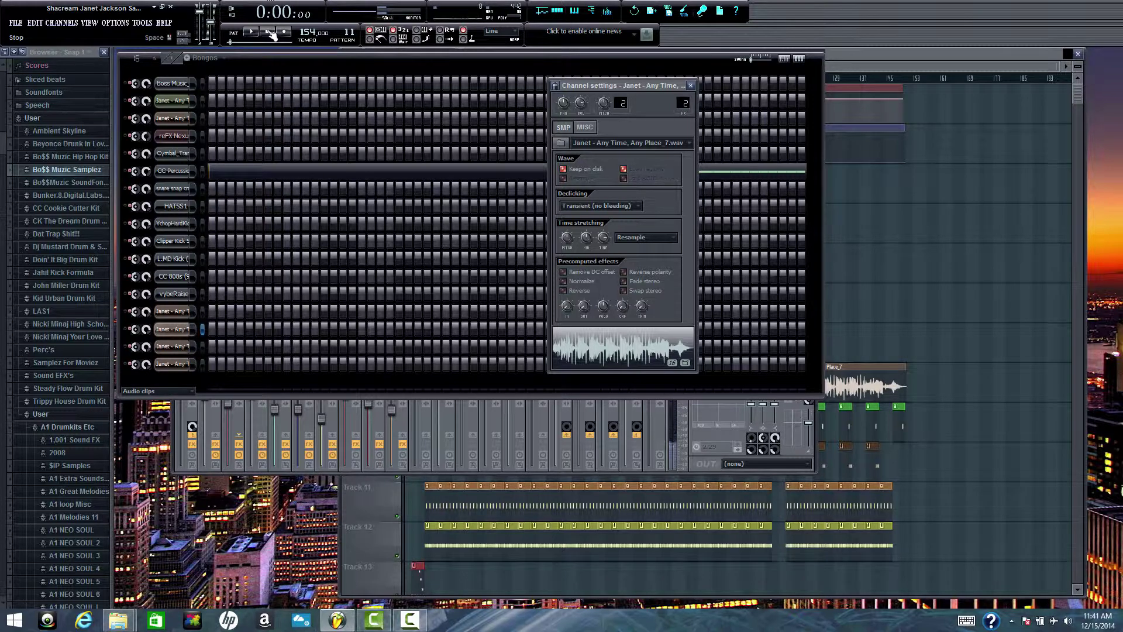
Audition the Janet - Any Time, Any Place_8 and Any Place_9 samples from their channel settings and bring the playlist to the front.
{"action": "left_click", "coordinate": [173, 346]}
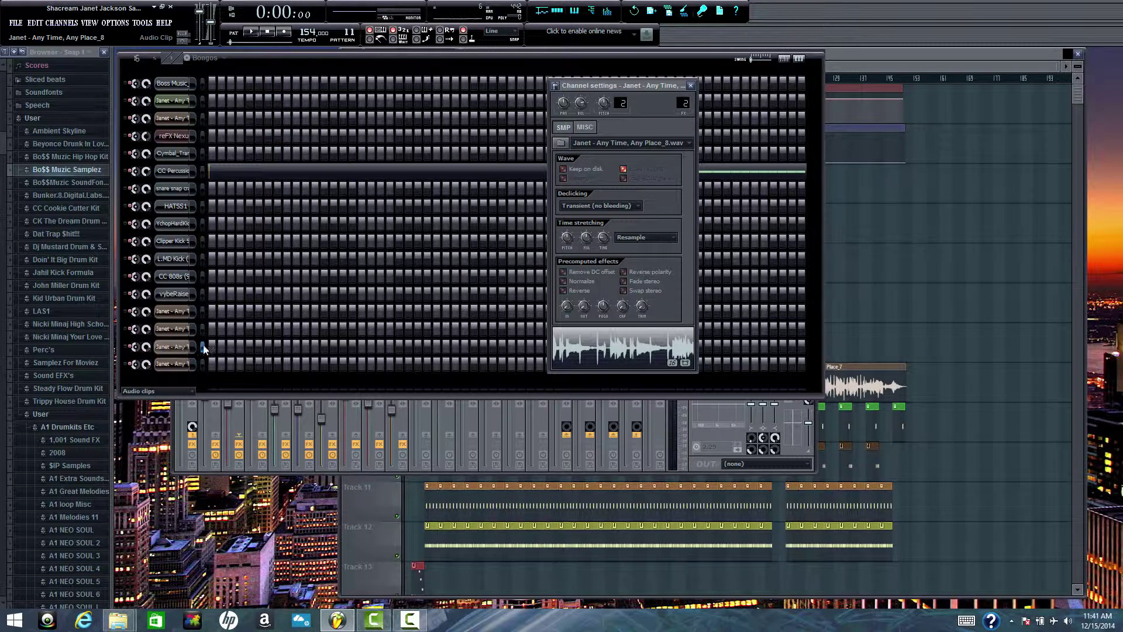
{"action": "left_click", "coordinate": [635, 360]}
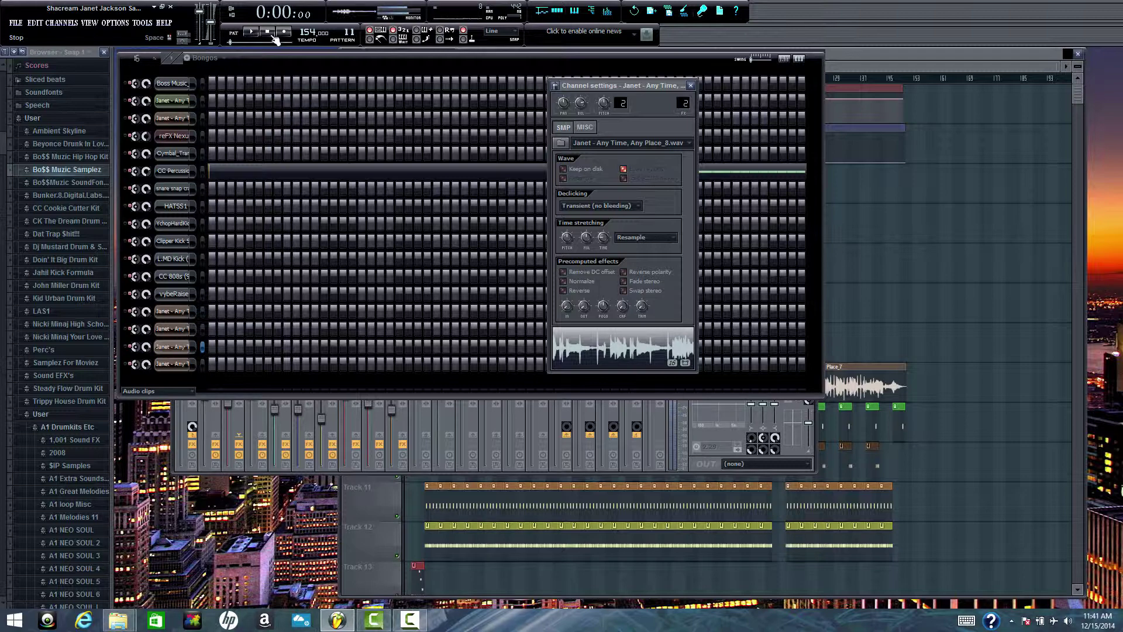
{"action": "left_click", "coordinate": [171, 365]}
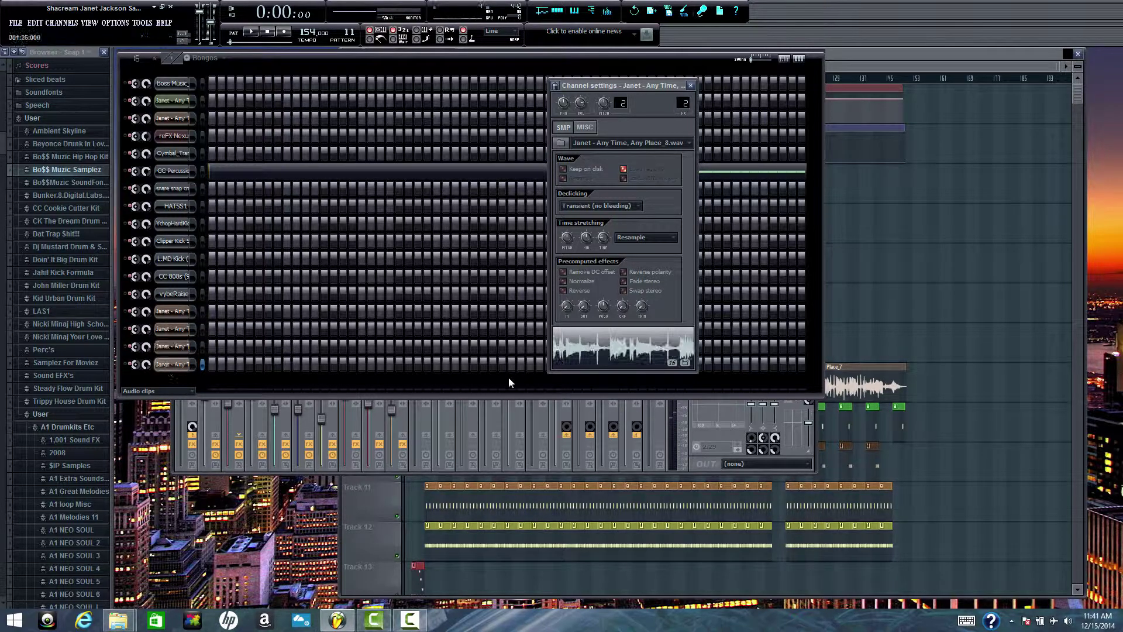
{"action": "left_click", "coordinate": [629, 353]}
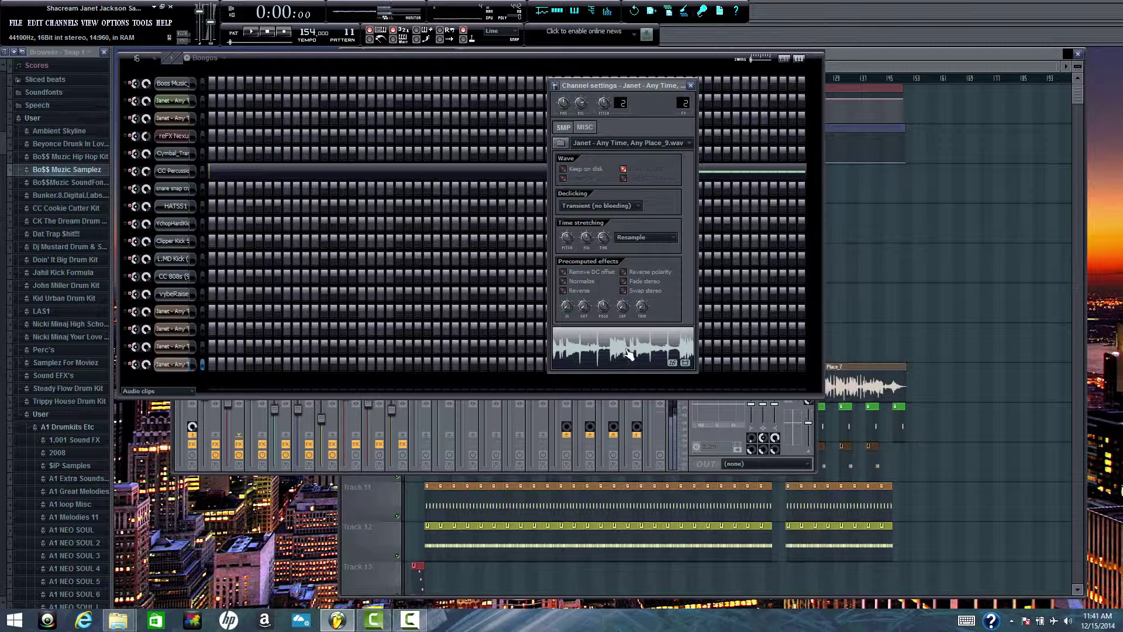
{"action": "left_click", "coordinate": [272, 33]}
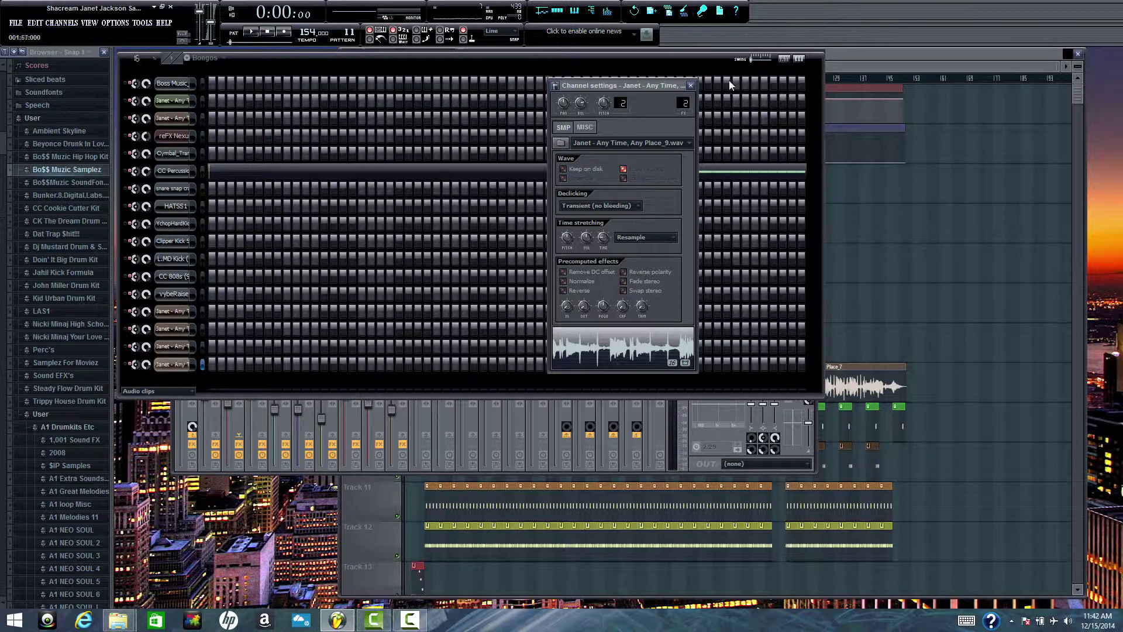
{"action": "left_click", "coordinate": [691, 85]}
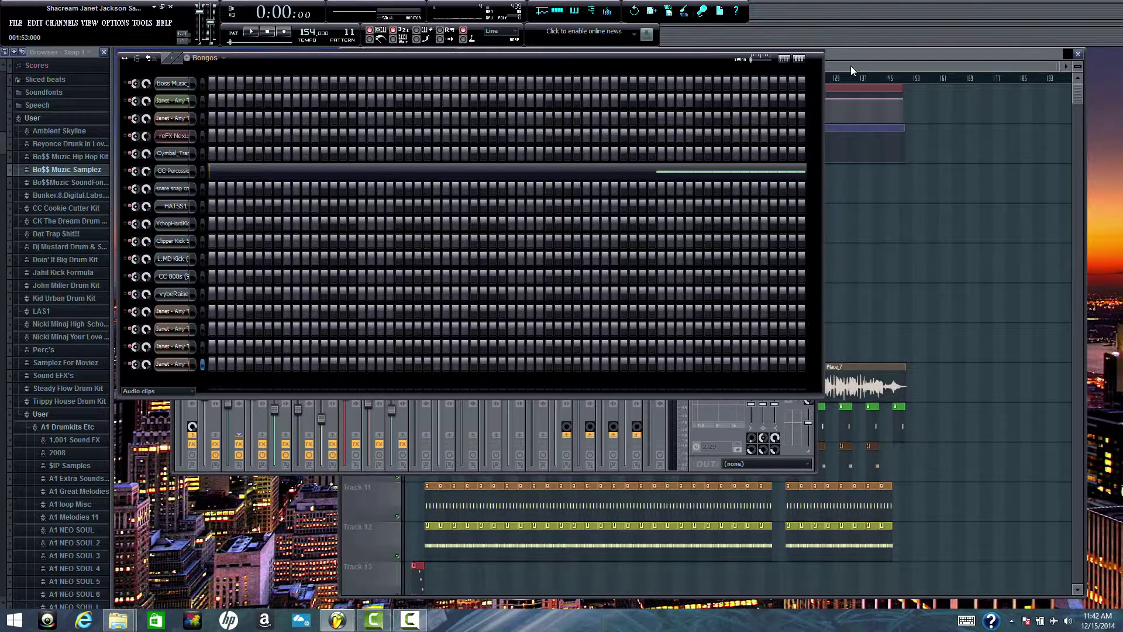
{"action": "left_click", "coordinate": [850, 65]}
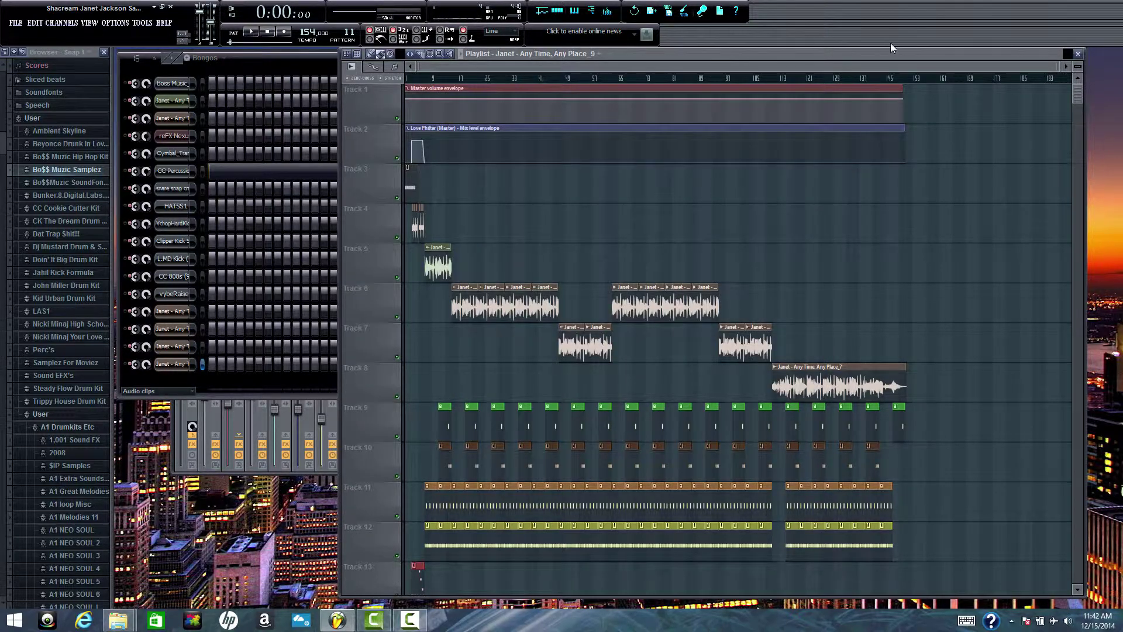
Examine the Love Philter envelope and the Janet sample chops in the opening bars of the playlist.
{"action": "left_click_drag", "start_coordinate": [1056, 66], "coordinate": [470, 75]}
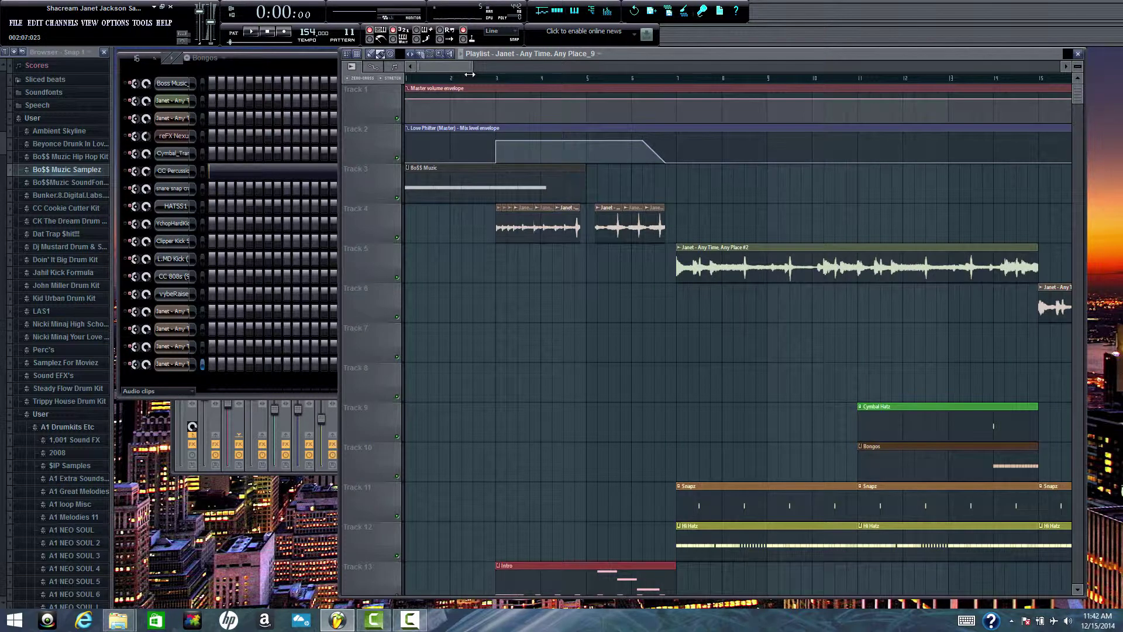
{"action": "mouse_move", "coordinate": [504, 146]}
{"action": "left_click_drag", "start_coordinate": [1076, 93], "coordinate": [1080, 116]}
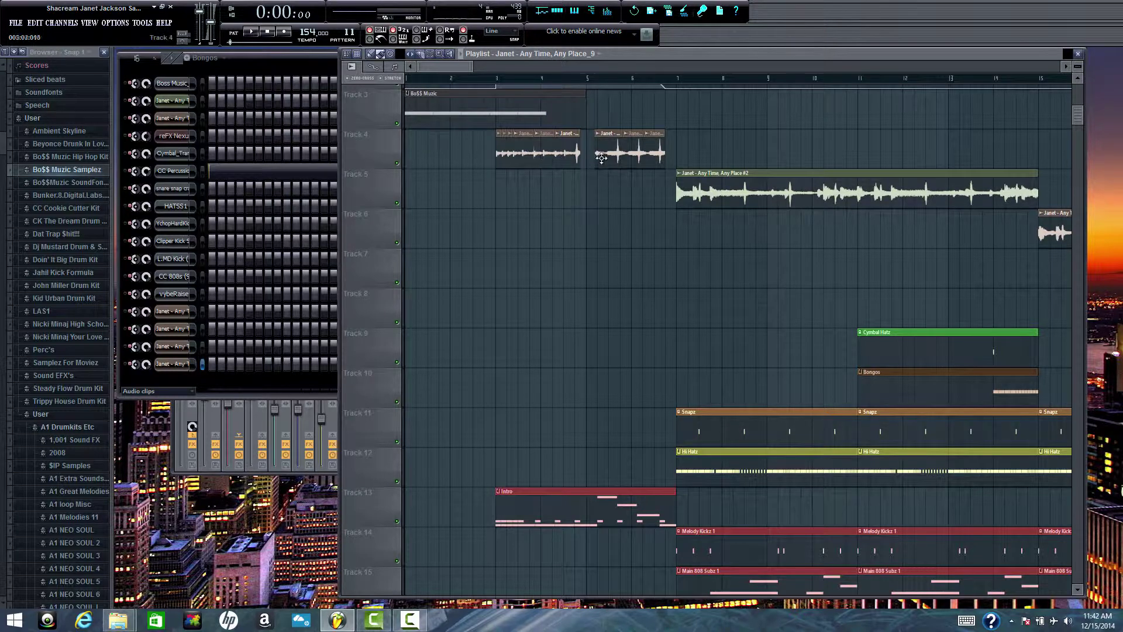
Examine the Fruity Parametric EQ 2 curve on the Bongos mixer track.
{"action": "left_click", "coordinate": [608, 10]}
{"action": "left_click", "coordinate": [402, 325]}
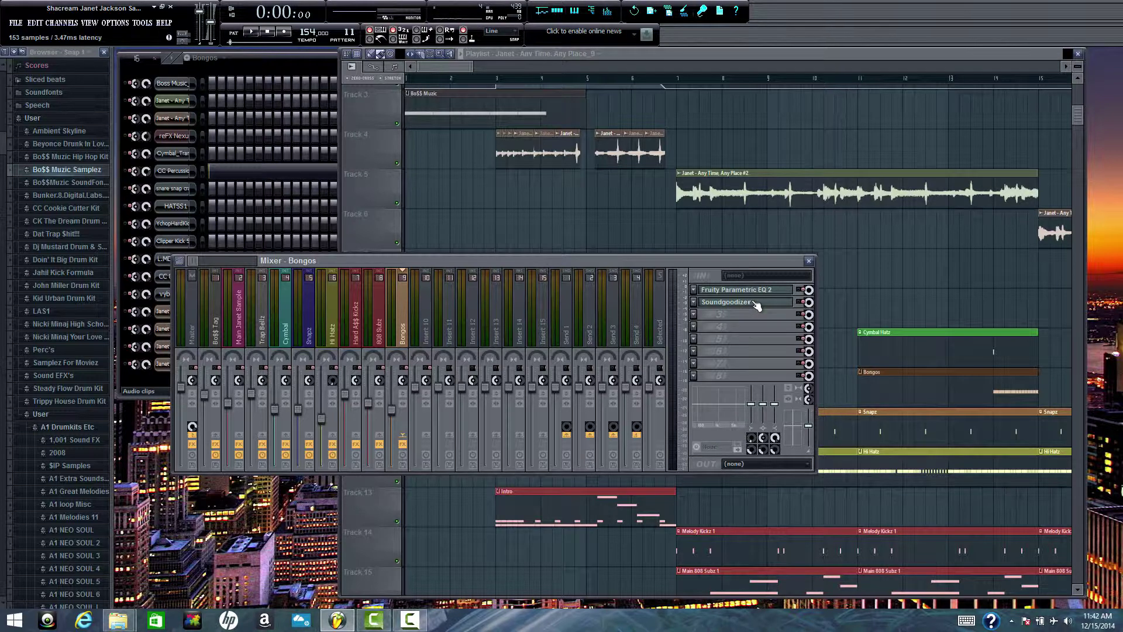
{"action": "left_click", "coordinate": [740, 290]}
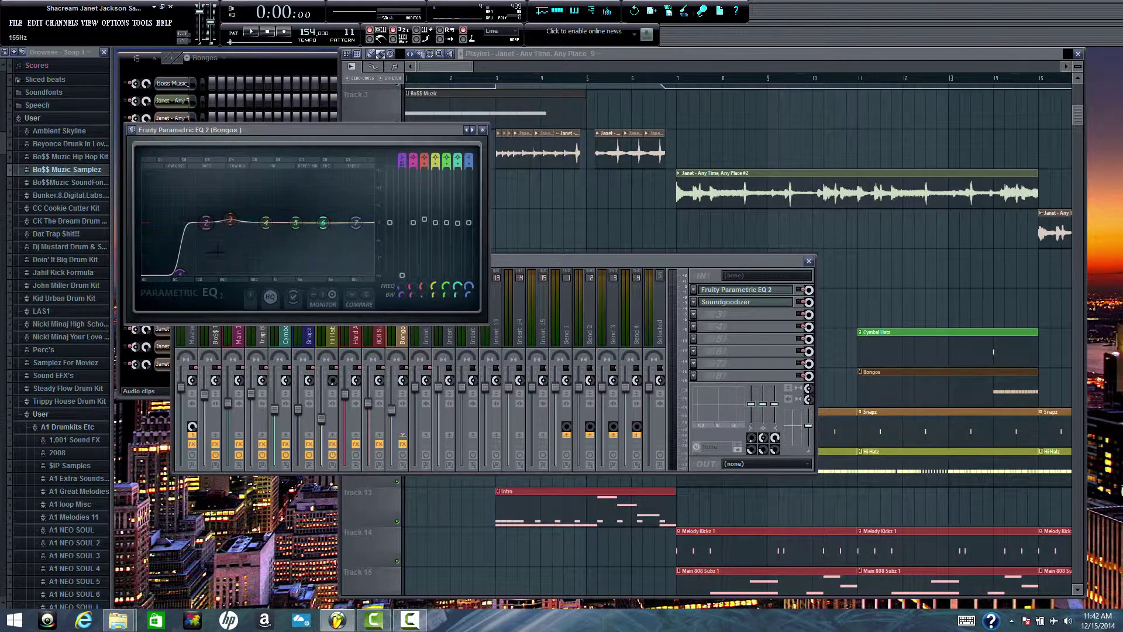
{"action": "left_click", "coordinate": [483, 130]}
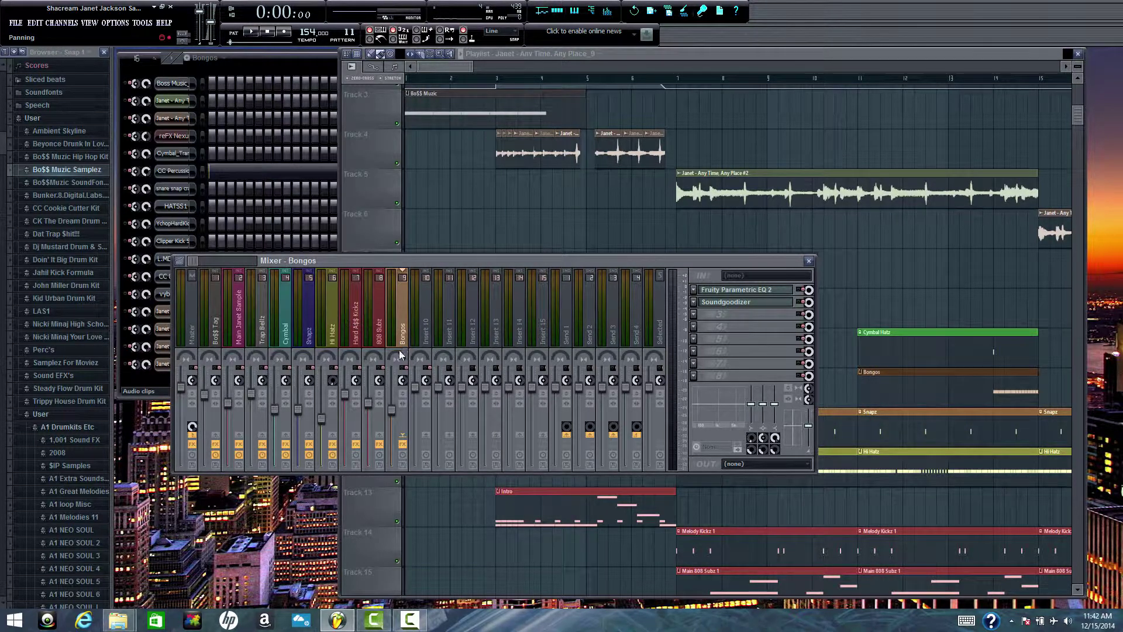
View the effect chains of the 808 Subz and Hard A$$ Kickz mixer tracks.
{"action": "left_click", "coordinate": [377, 334]}
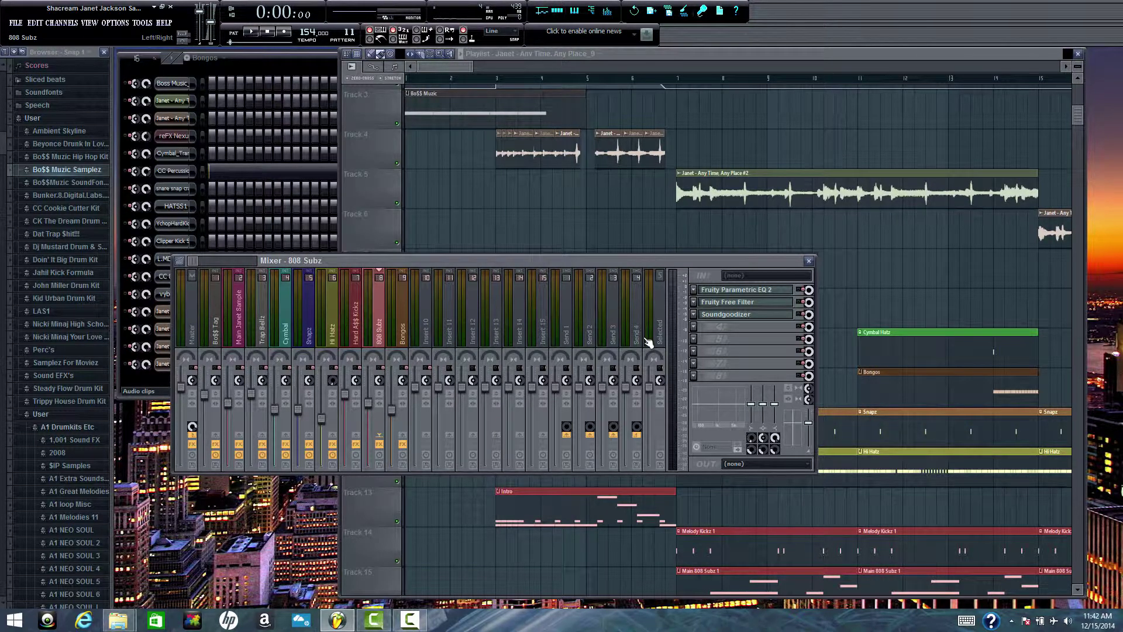
{"action": "left_click", "coordinate": [362, 339]}
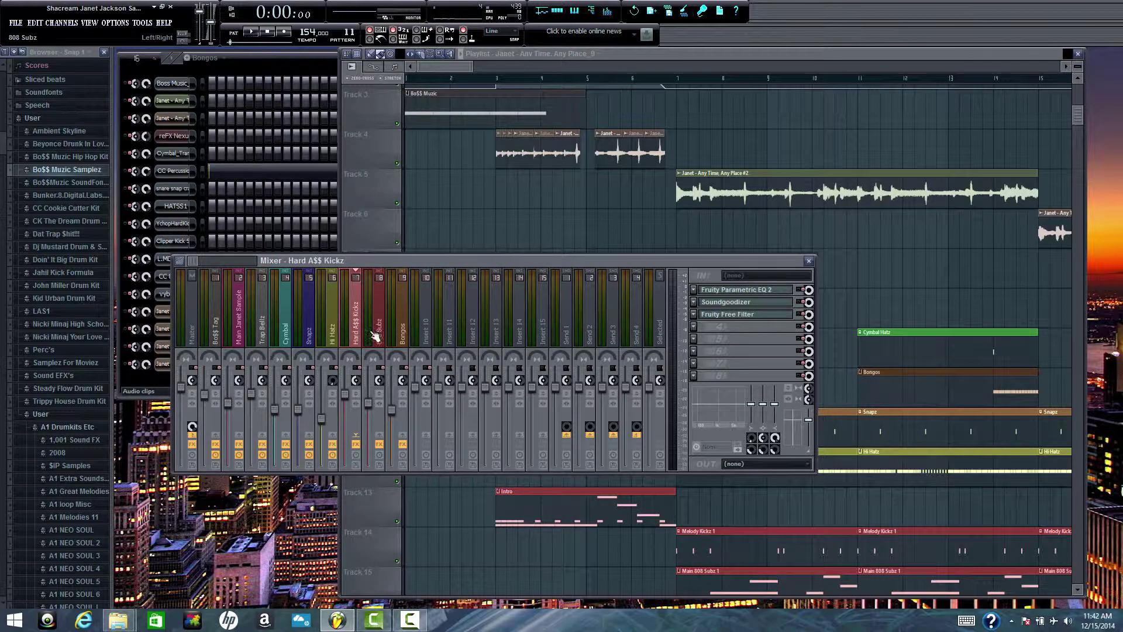
{"action": "left_click", "coordinate": [381, 337]}
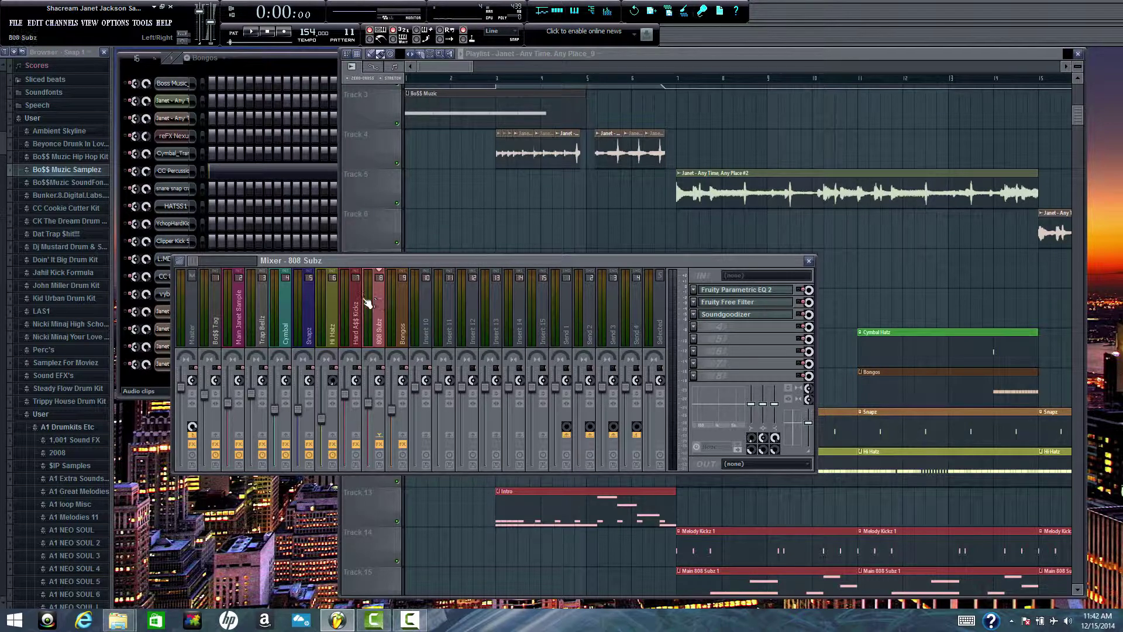
Examine the Fruity Parametric EQ 2 curve on the Hi Hatz mixer track.
{"action": "left_click", "coordinate": [333, 319]}
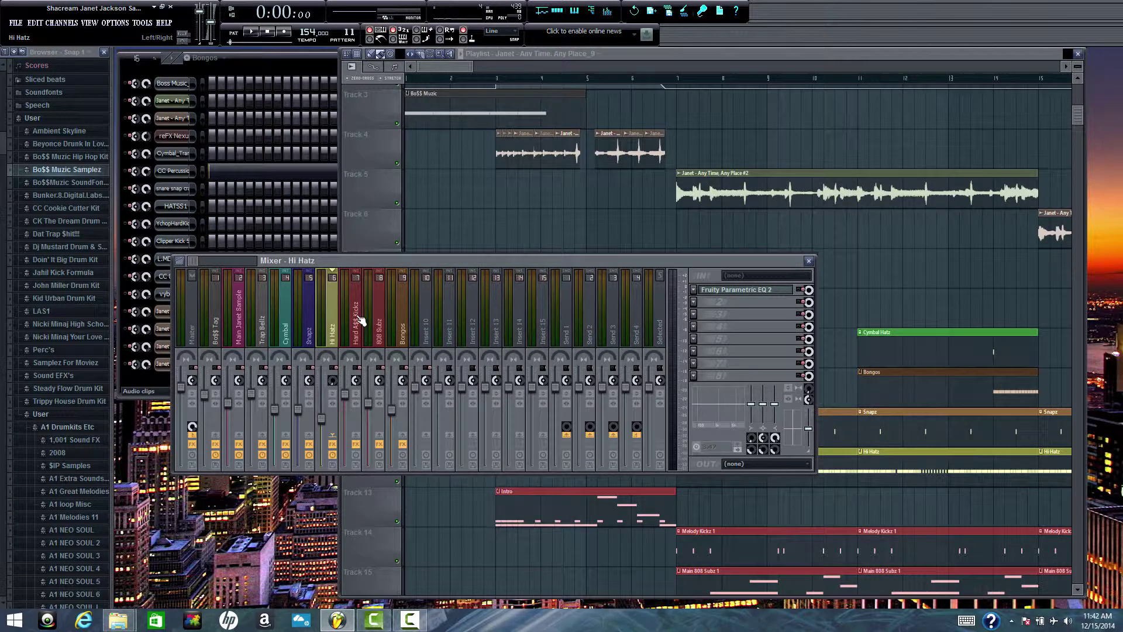
{"action": "left_click", "coordinate": [740, 291]}
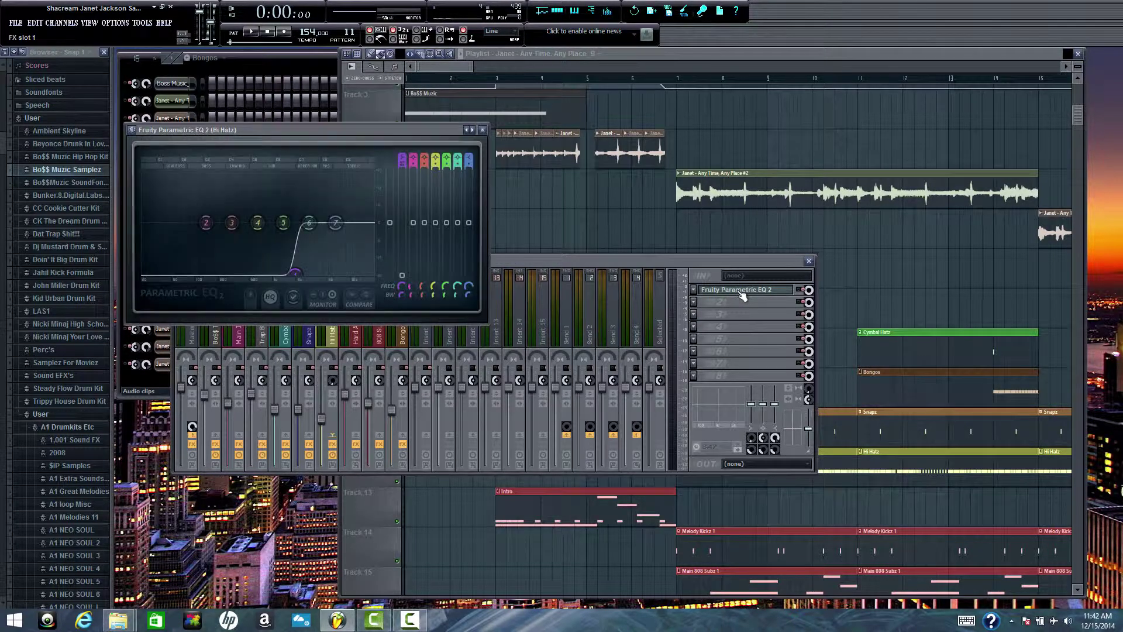
{"action": "left_click", "coordinate": [482, 130]}
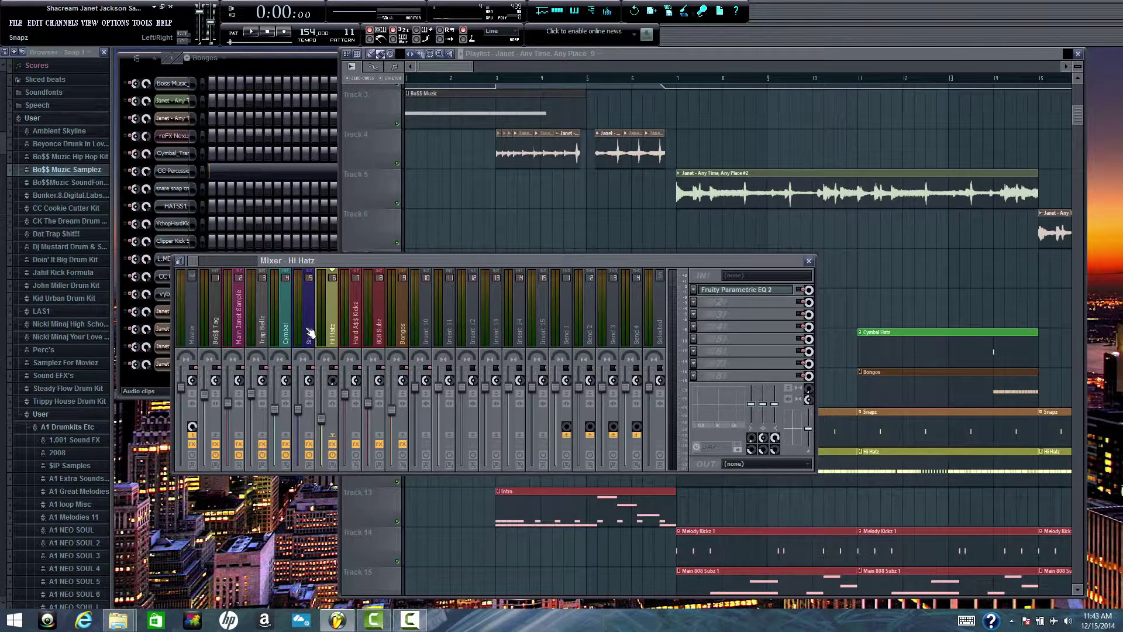
Examine the Fruity Parametric EQ 2 and Fruity Reeverb 2 settings on the Snapz mixer track.
{"action": "left_click", "coordinate": [310, 333]}
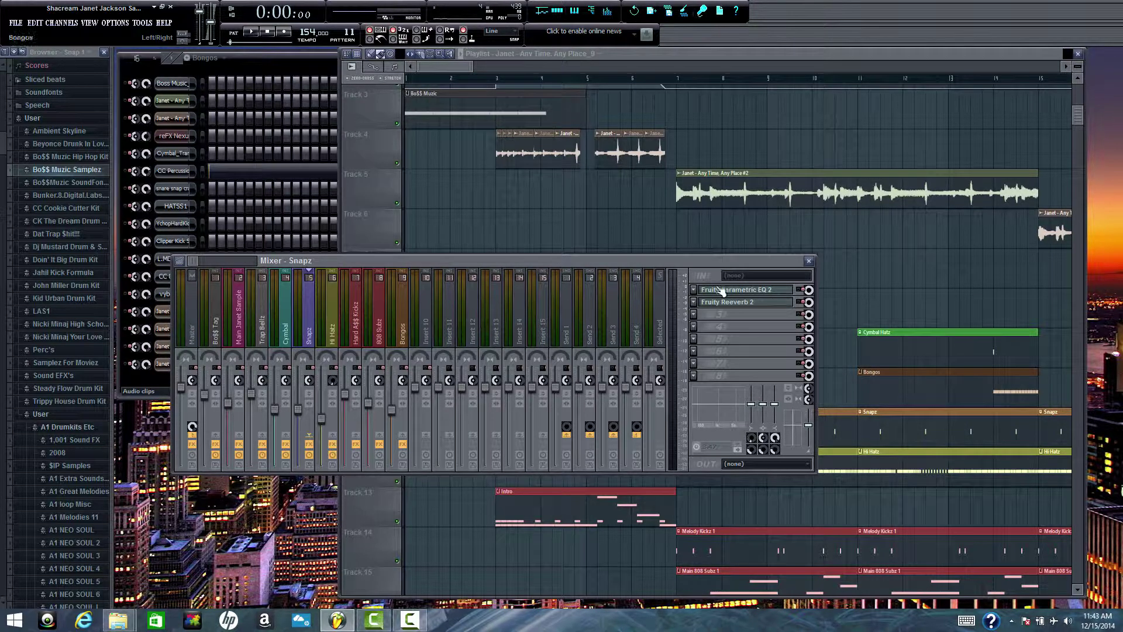
{"action": "left_click", "coordinate": [740, 291]}
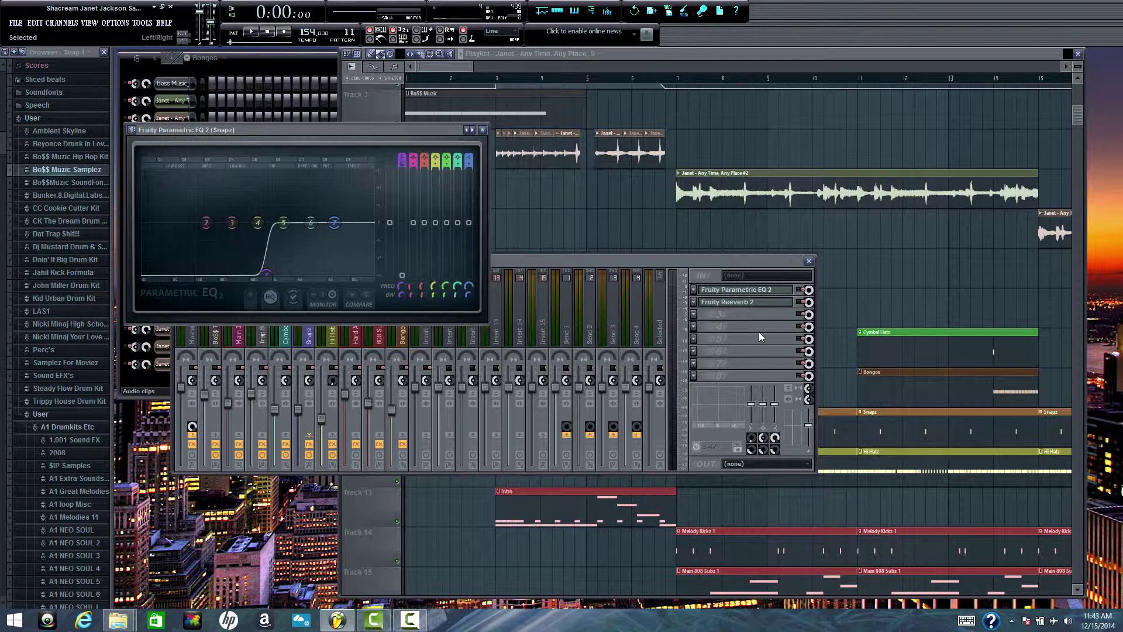
{"action": "left_click", "coordinate": [760, 302]}
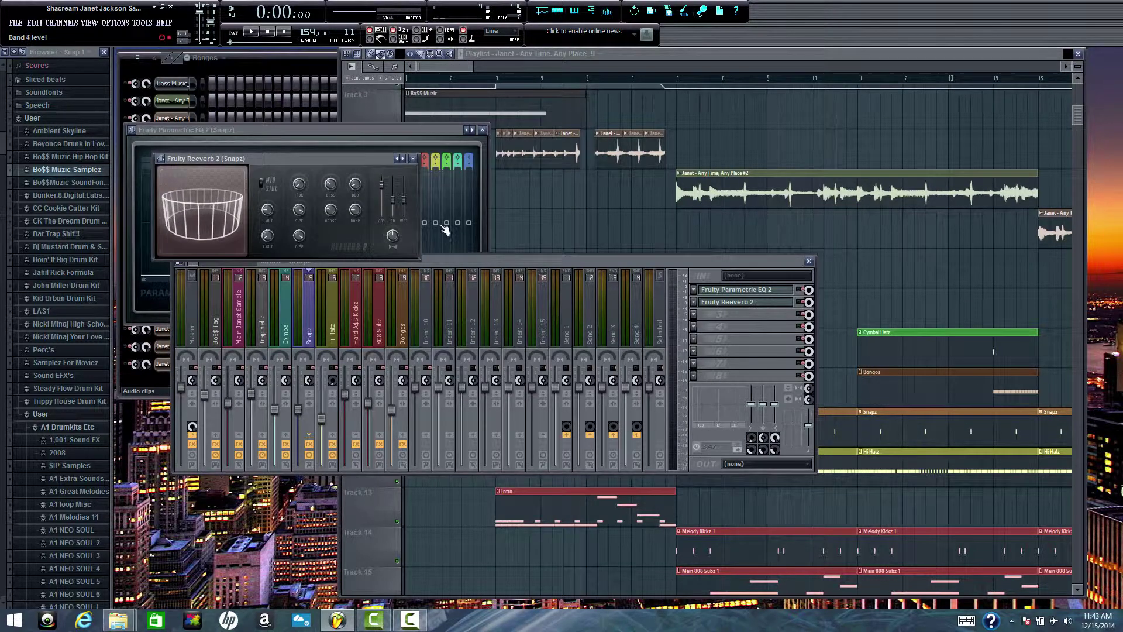
{"action": "left_click", "coordinate": [412, 159]}
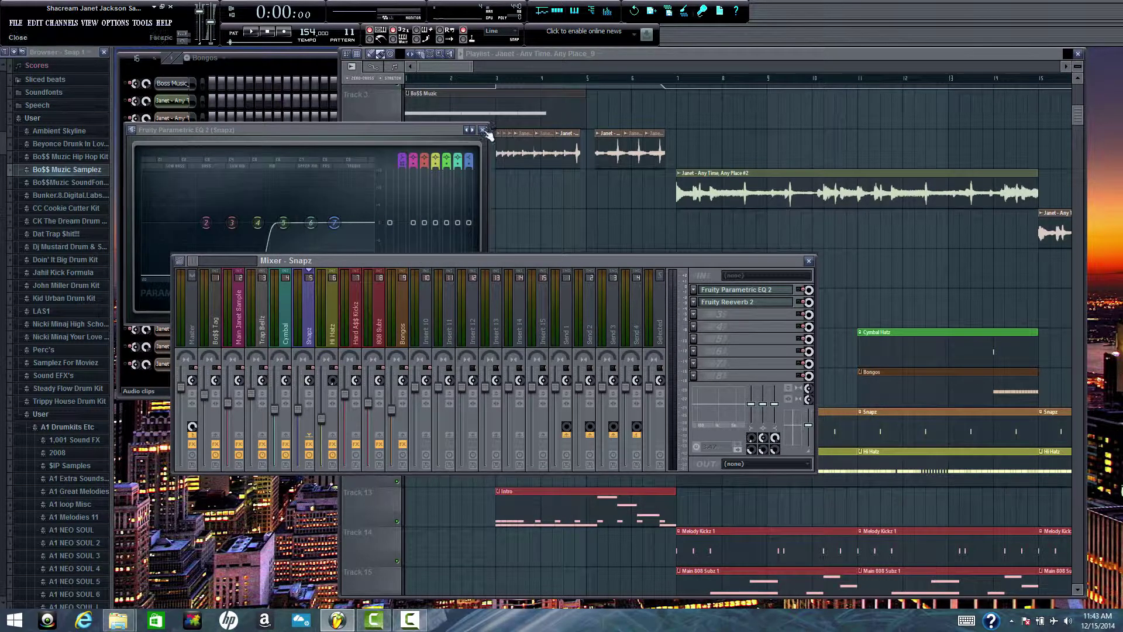
{"action": "left_click", "coordinate": [483, 129]}
Examine the Fruity Delay 2, Fruity Reeverb 2 and Fruity Parametric EQ 2 settings on the Cymbal mixer track.
{"action": "left_click", "coordinate": [286, 320]}
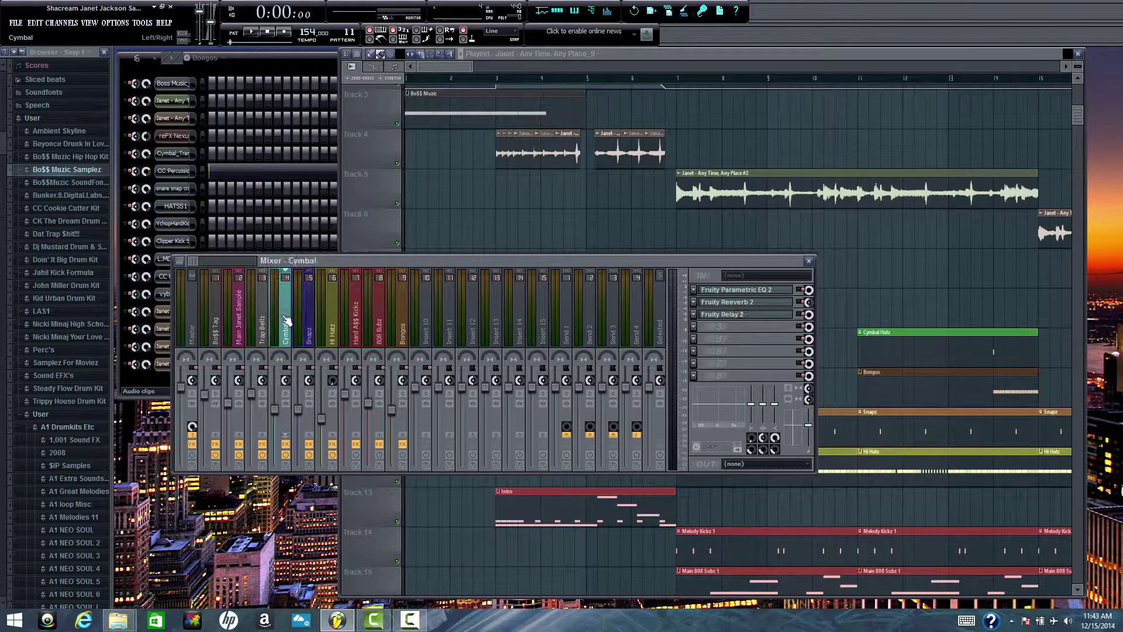
{"action": "left_click", "coordinate": [738, 315]}
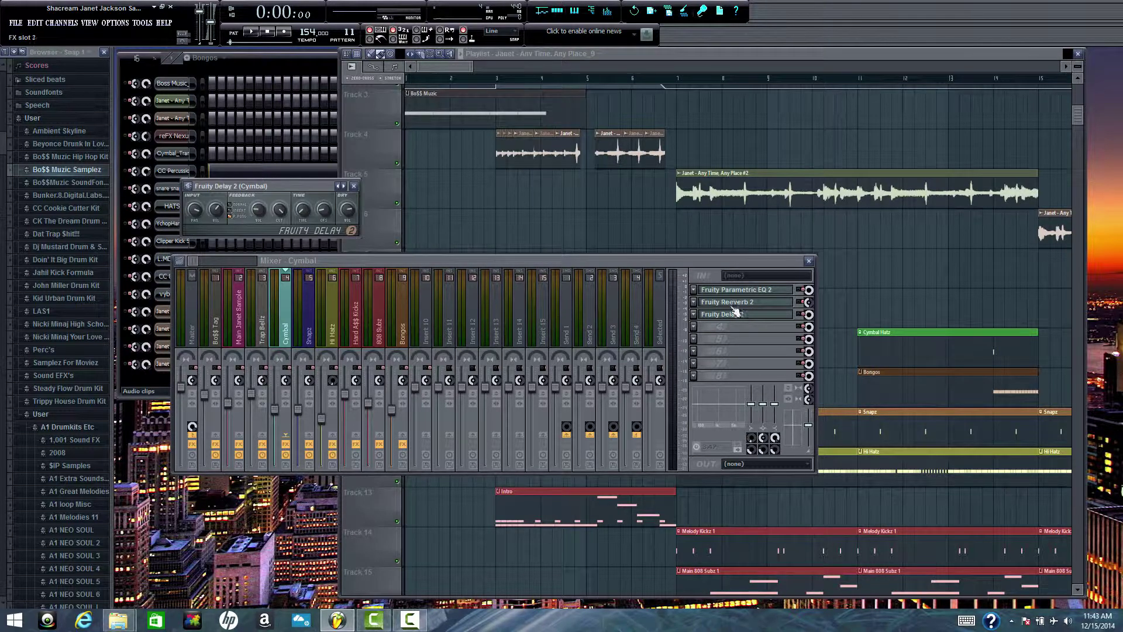
{"action": "left_click", "coordinate": [735, 302]}
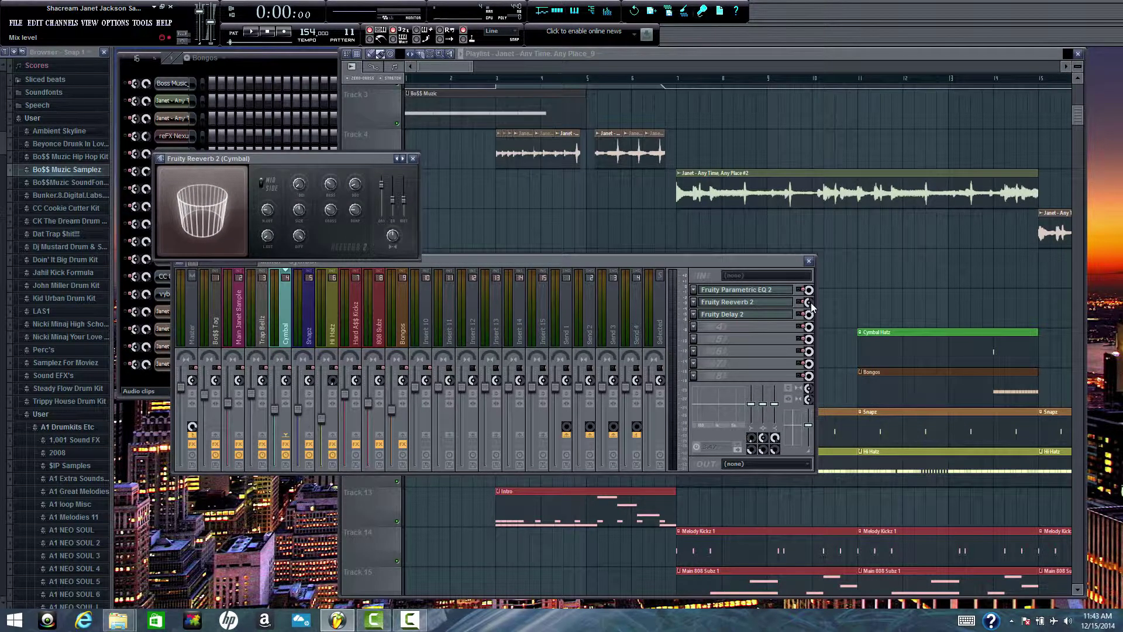
{"action": "left_click", "coordinate": [760, 294]}
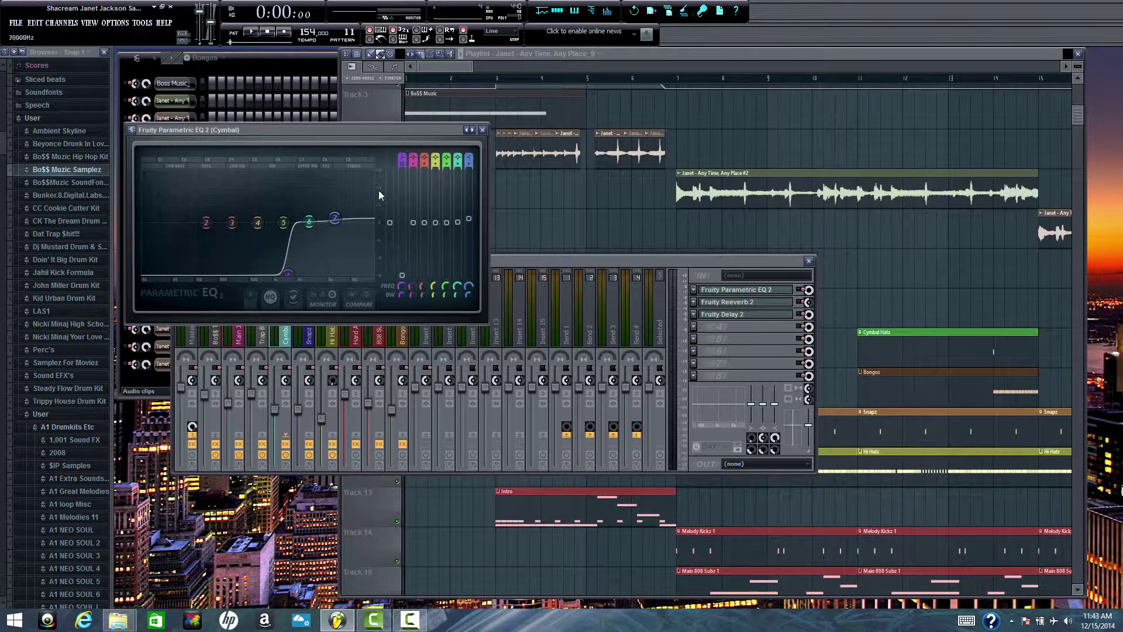
{"action": "left_click", "coordinate": [482, 130]}
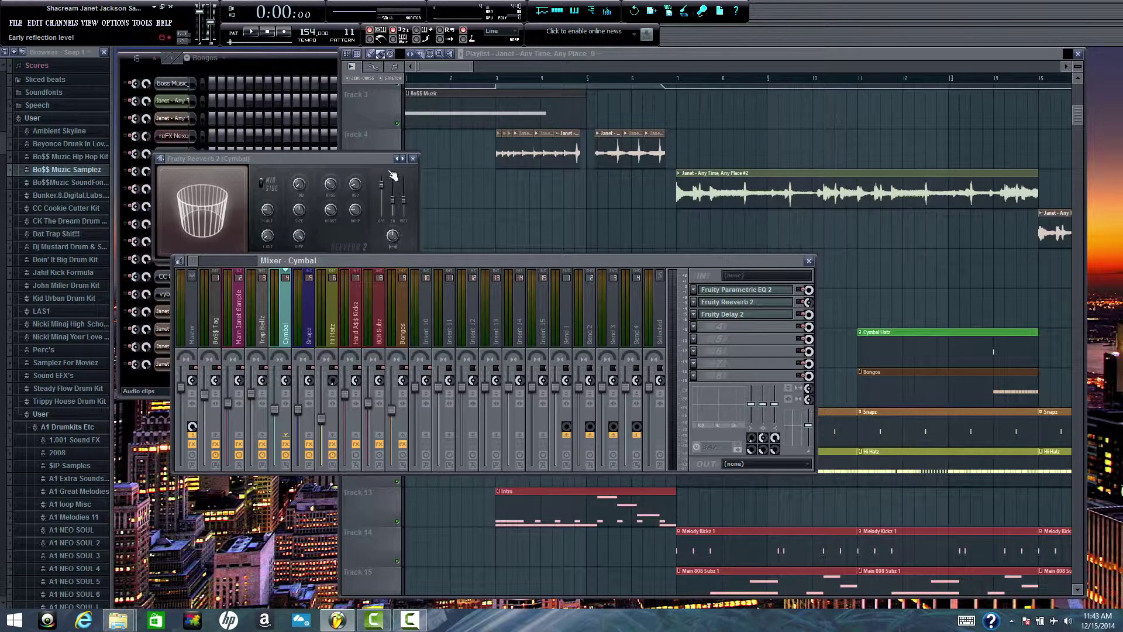
{"action": "left_click", "coordinate": [413, 158]}
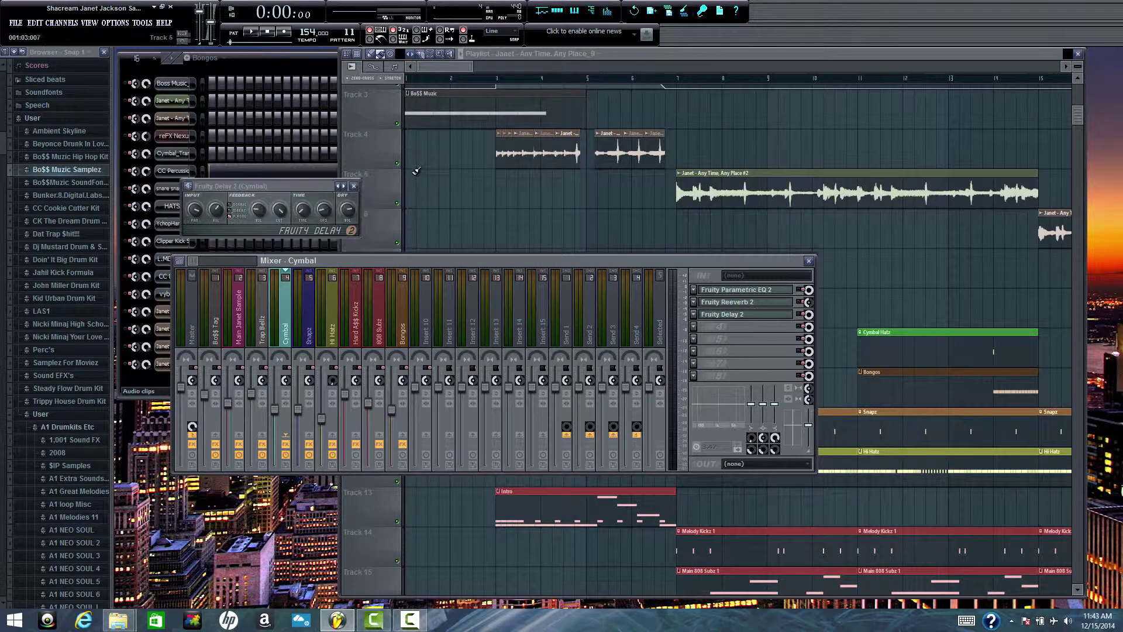
{"action": "left_click", "coordinate": [354, 186]}
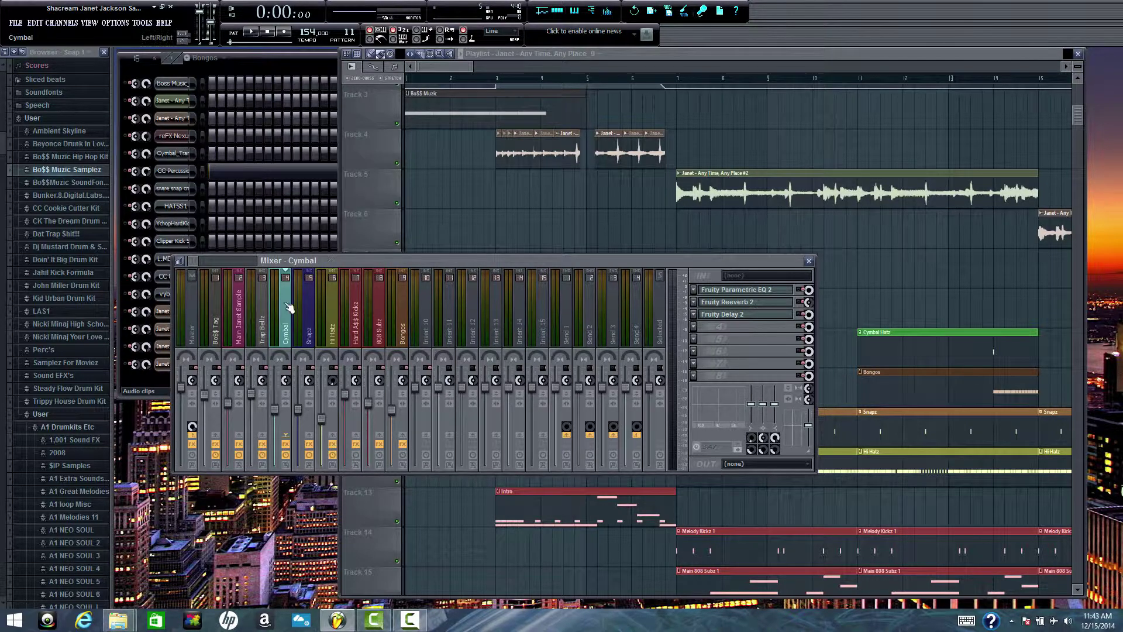
Examine the Fruity Parametric EQ 2, Fruity Reeverb 2 and Fruity Phaser settings on the Trap Bellz mixer track.
{"action": "left_click", "coordinate": [264, 322]}
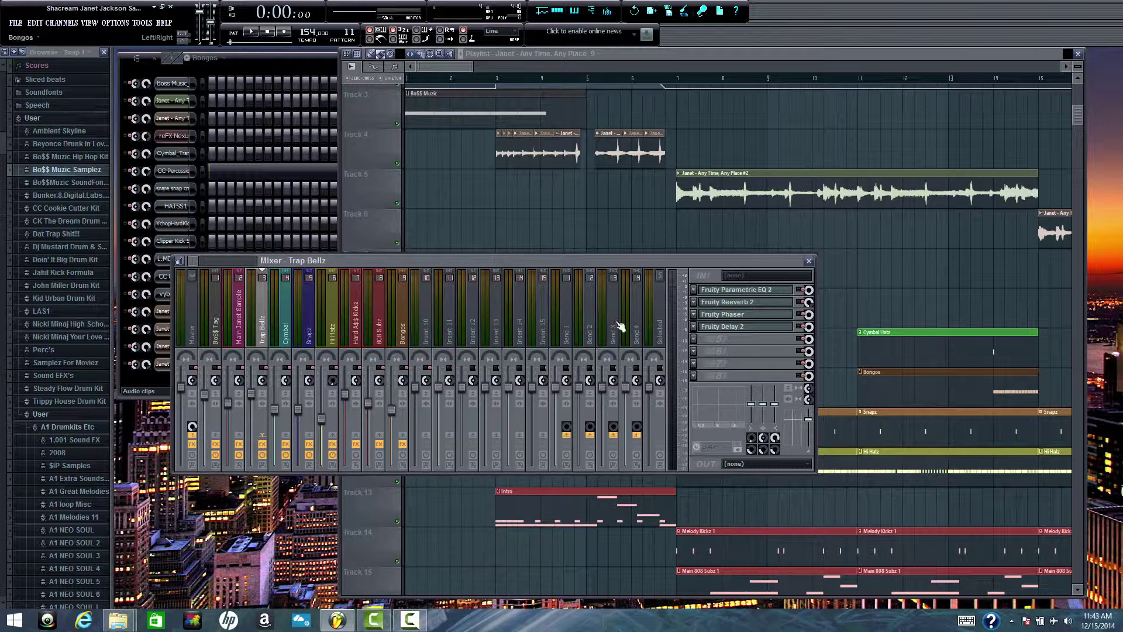
{"action": "left_click", "coordinate": [737, 290]}
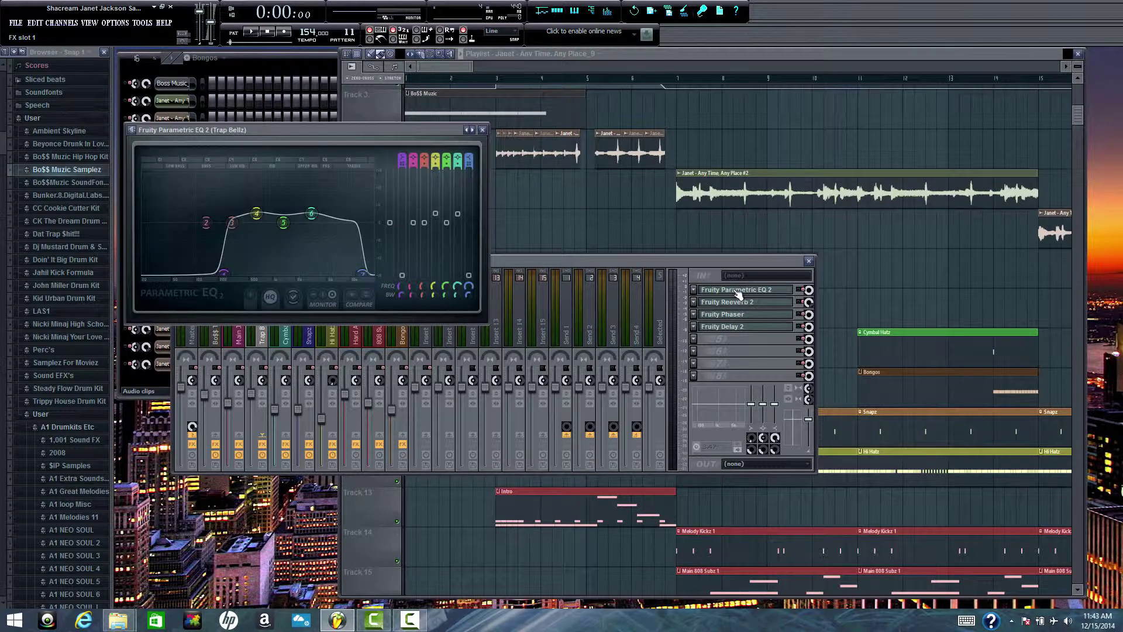
{"action": "left_click", "coordinate": [743, 303]}
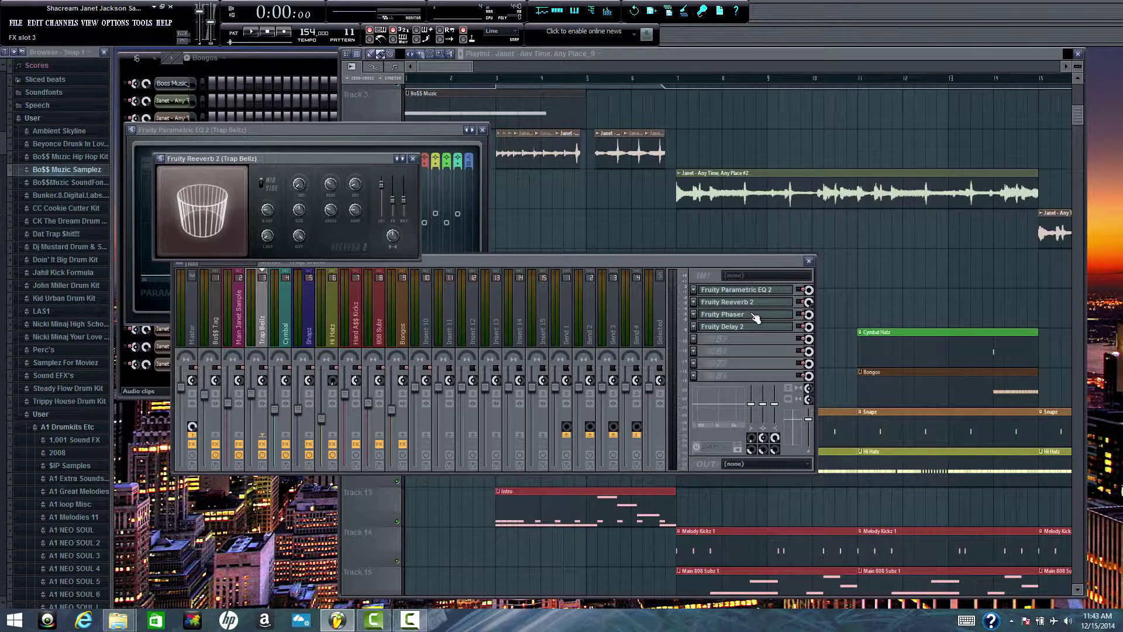
{"action": "left_click", "coordinate": [754, 315]}
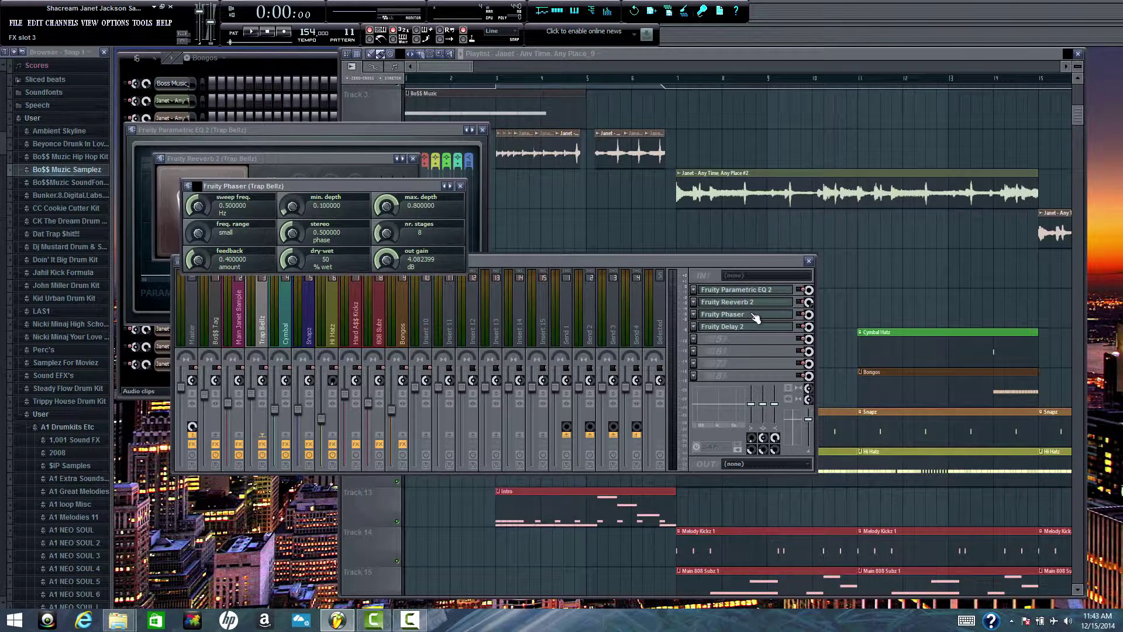
Browse the Fruity Phaser presets on the Trap Bellz track and replace the plugin with Fruity Big Clock.
{"action": "left_click", "coordinate": [188, 186]}
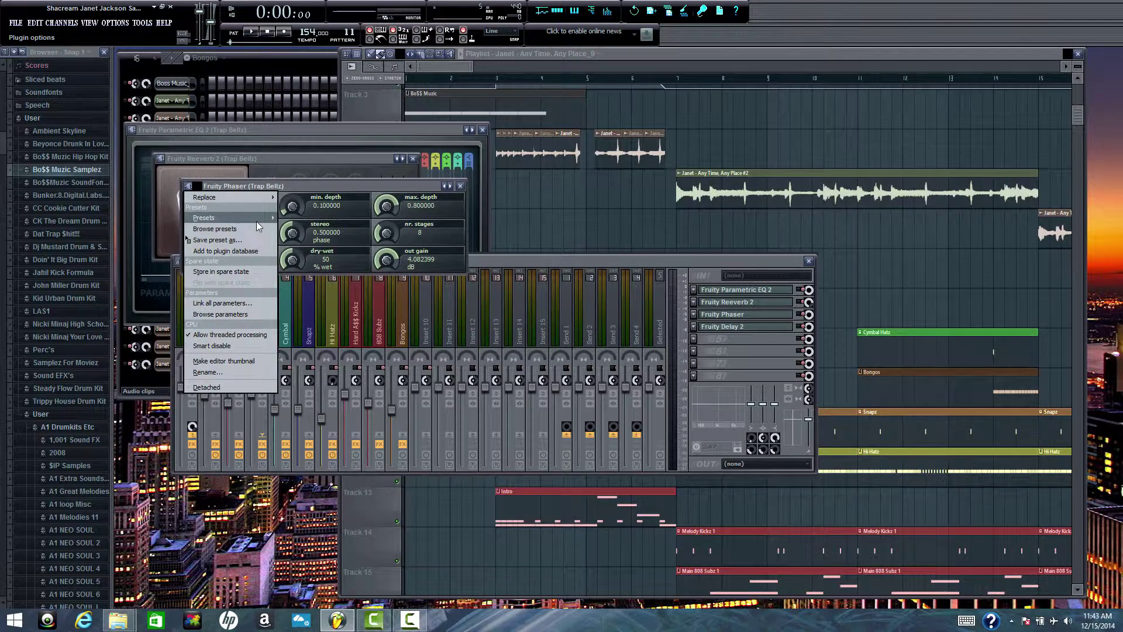
{"action": "mouse_move", "coordinate": [256, 221]}
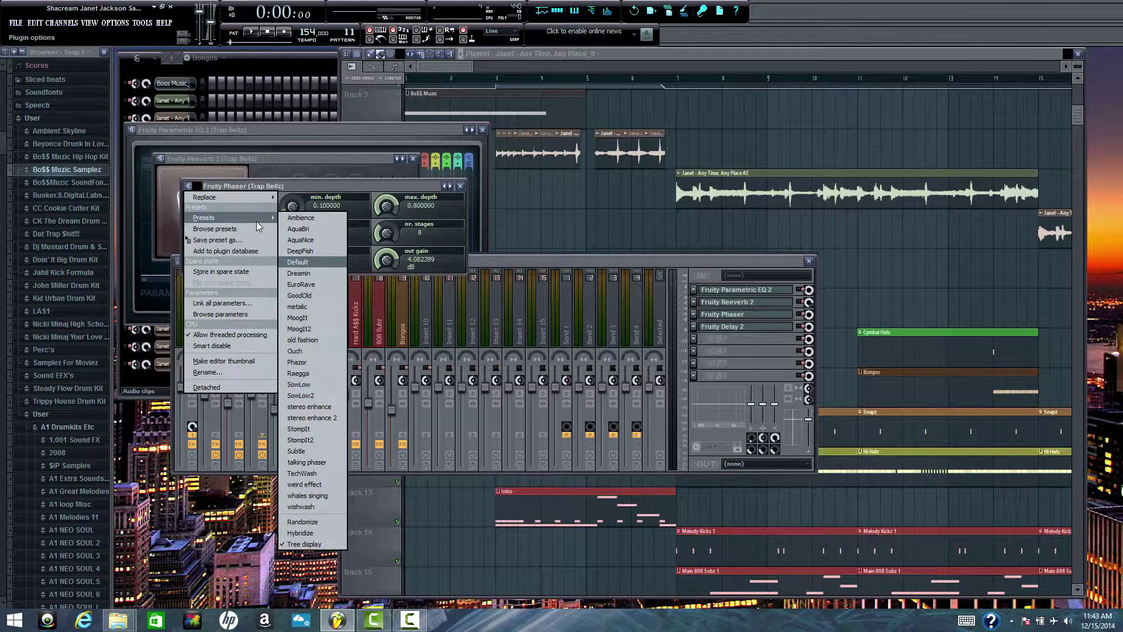
{"action": "mouse_move", "coordinate": [261, 197]}
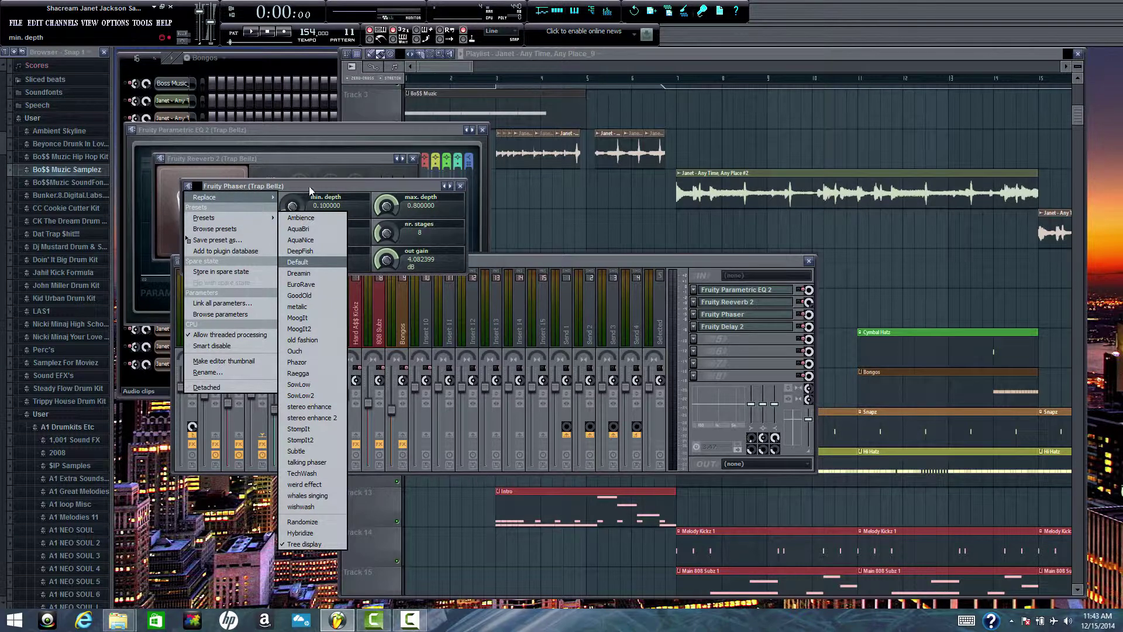
{"action": "left_click", "coordinate": [298, 188]}
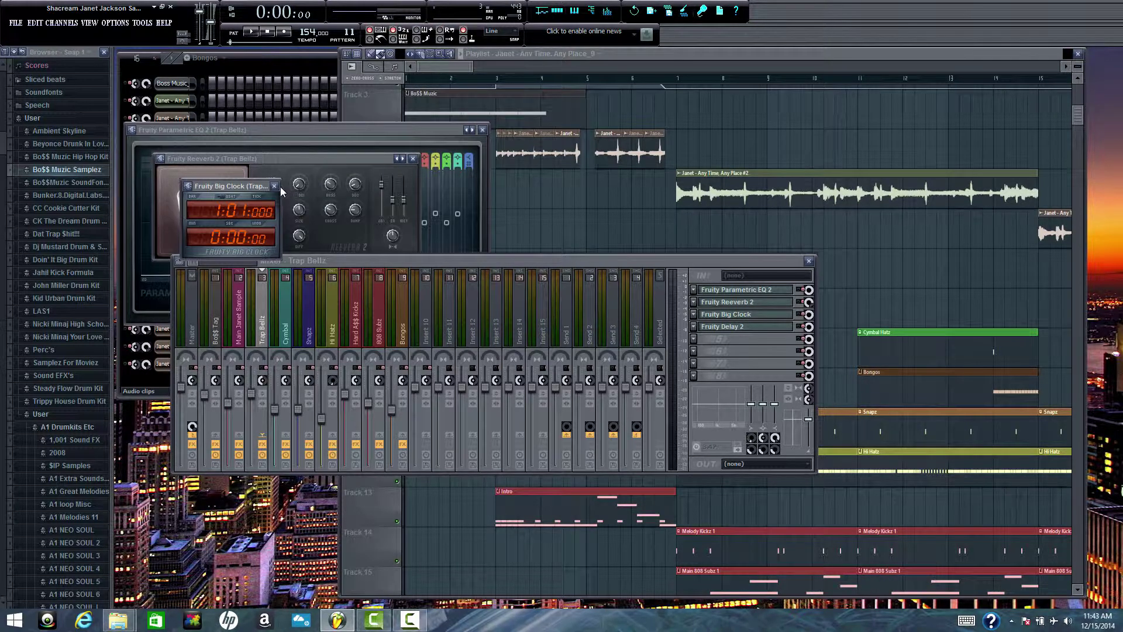
{"action": "left_click", "coordinate": [273, 186]}
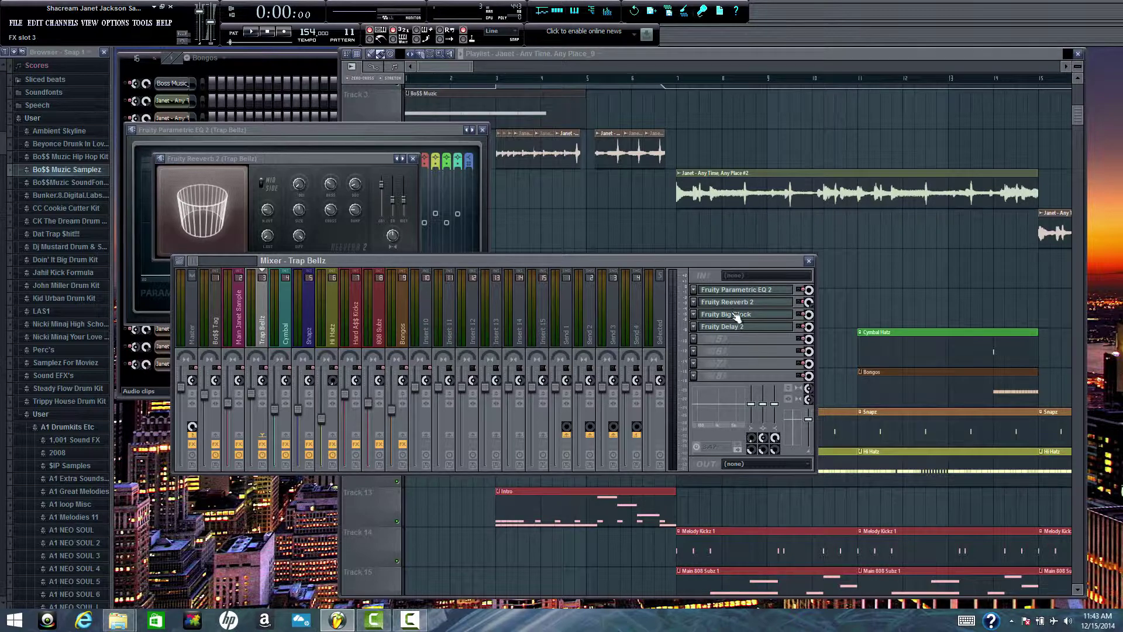
Replace Fruity Big Clock in the Trap Bellz track's third effect slot with Fruity Phaser.
{"action": "left_click", "coordinate": [694, 326]}
{"action": "mouse_move", "coordinate": [732, 327]}
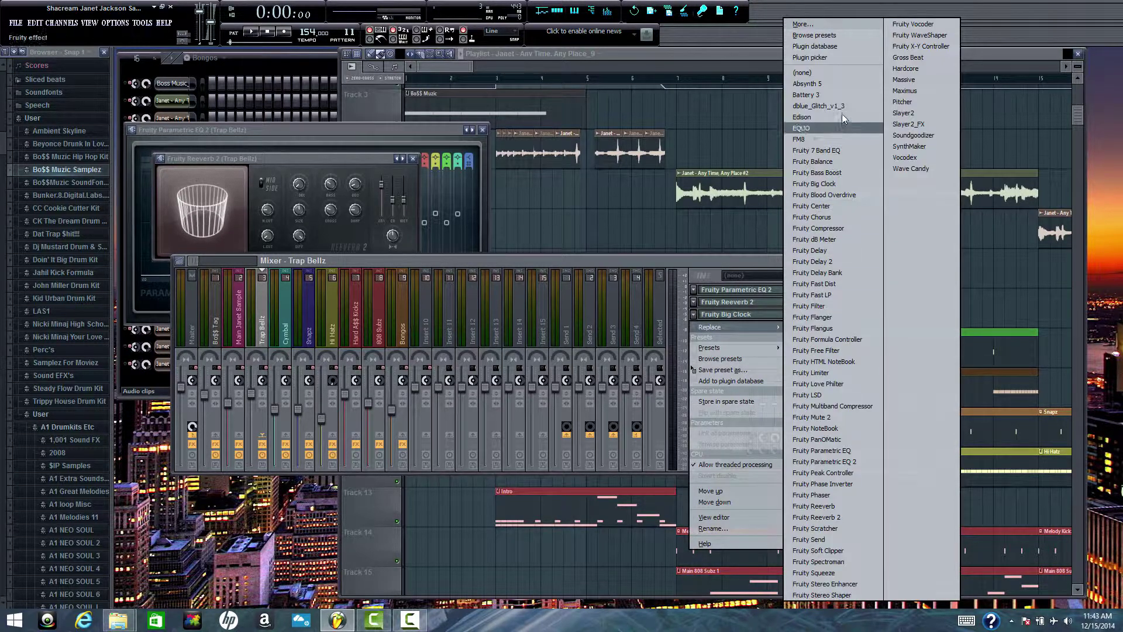
{"action": "left_click", "coordinate": [842, 496]}
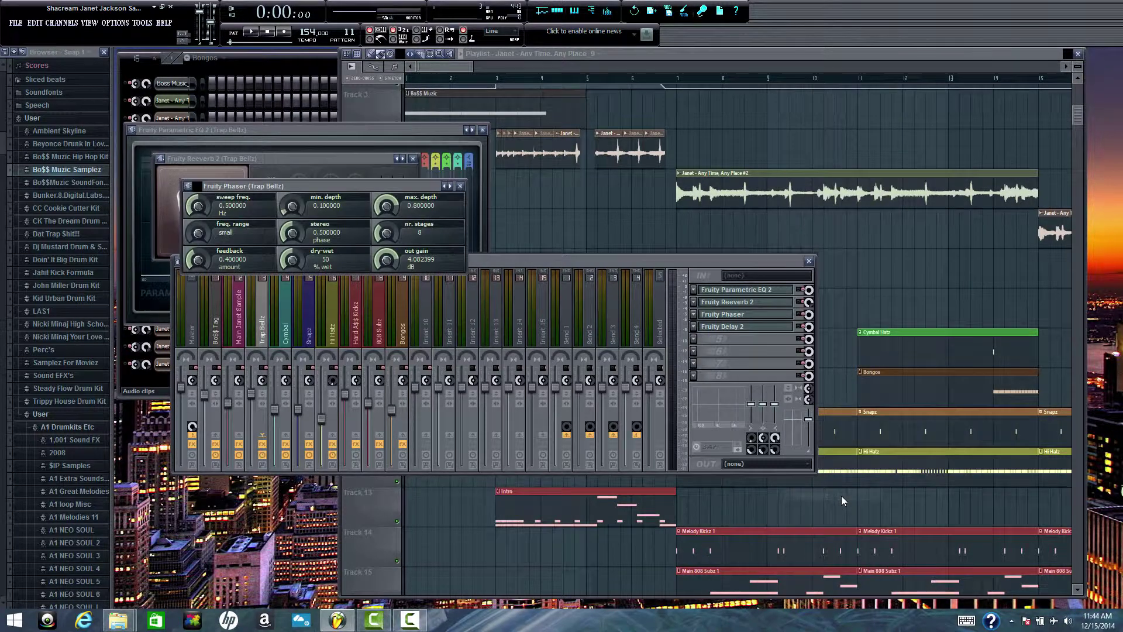
Examine the Fruity Delay 2 settings on the Trap Bellz mixer track and close all of that track's plugin windows.
{"action": "left_click", "coordinate": [461, 187]}
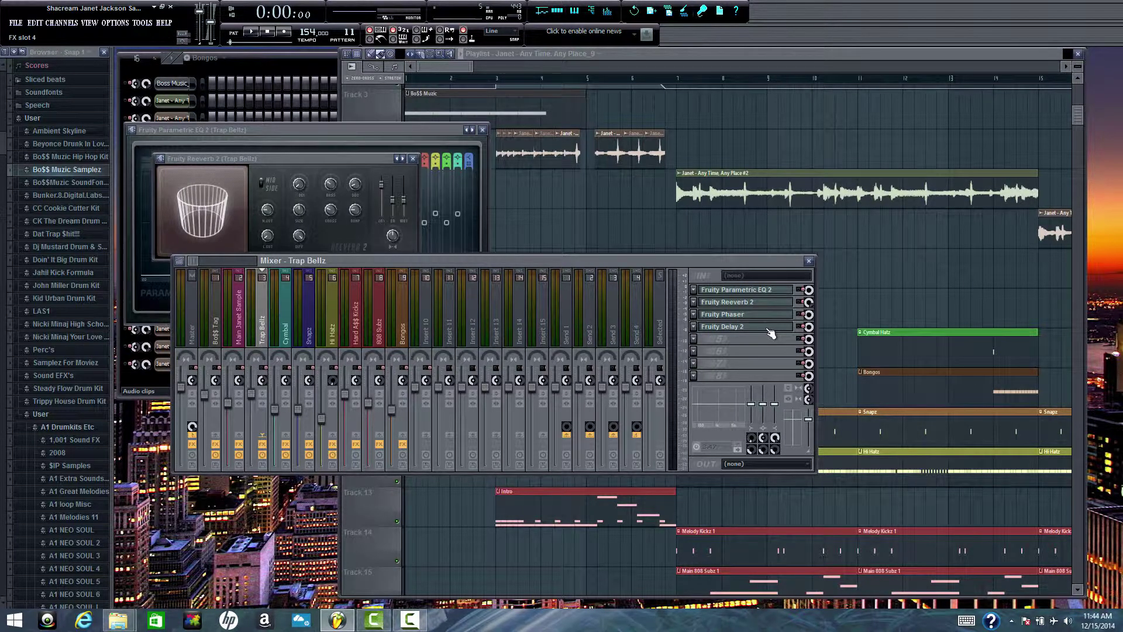
{"action": "left_click", "coordinate": [704, 327]}
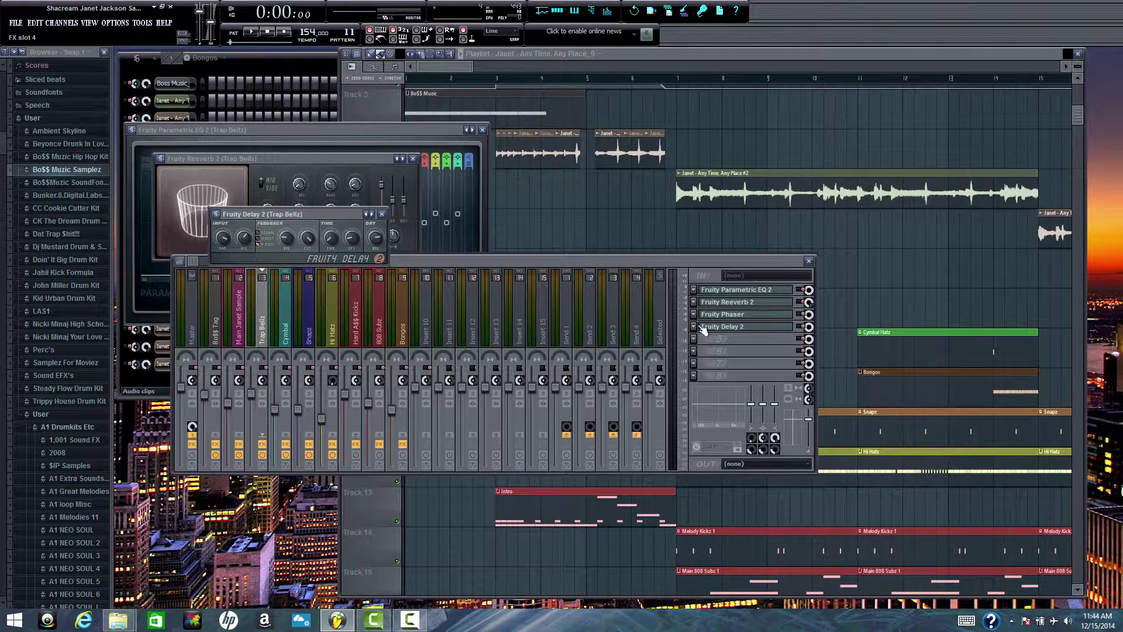
{"action": "left_click", "coordinate": [382, 214]}
{"action": "left_click", "coordinate": [413, 159]}
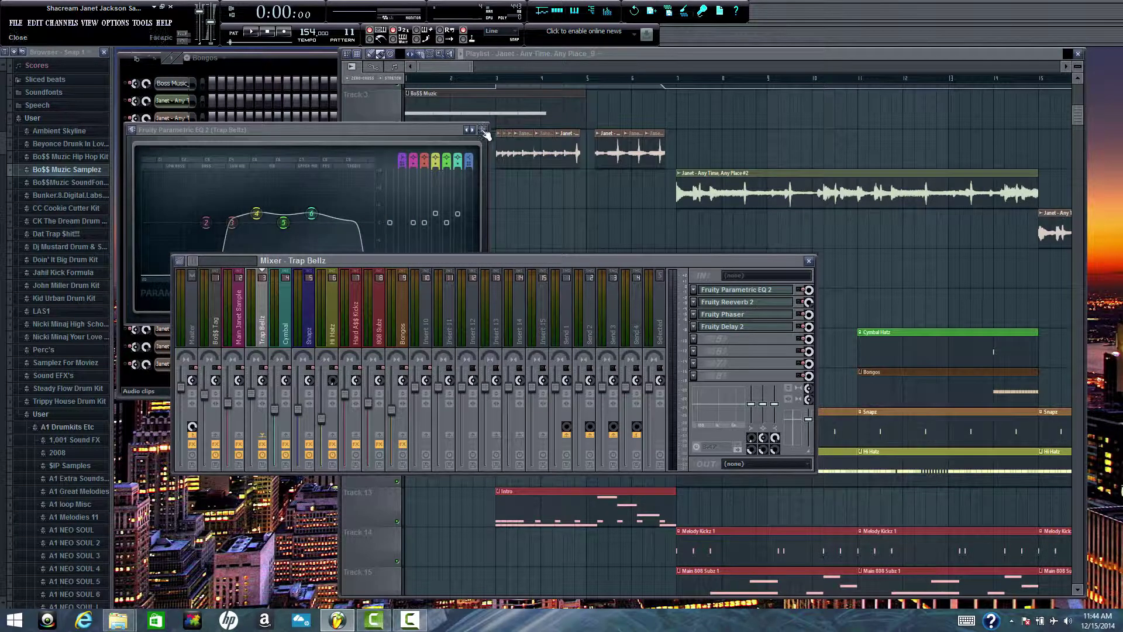
{"action": "left_click", "coordinate": [484, 130]}
{"action": "left_click", "coordinate": [483, 131]}
Examine the Fruity Parametric EQ 2, Fruity Multiband Compressor and Fruity Soft Clipper settings on the Main Janet Sample mixer track.
{"action": "left_click", "coordinate": [239, 307]}
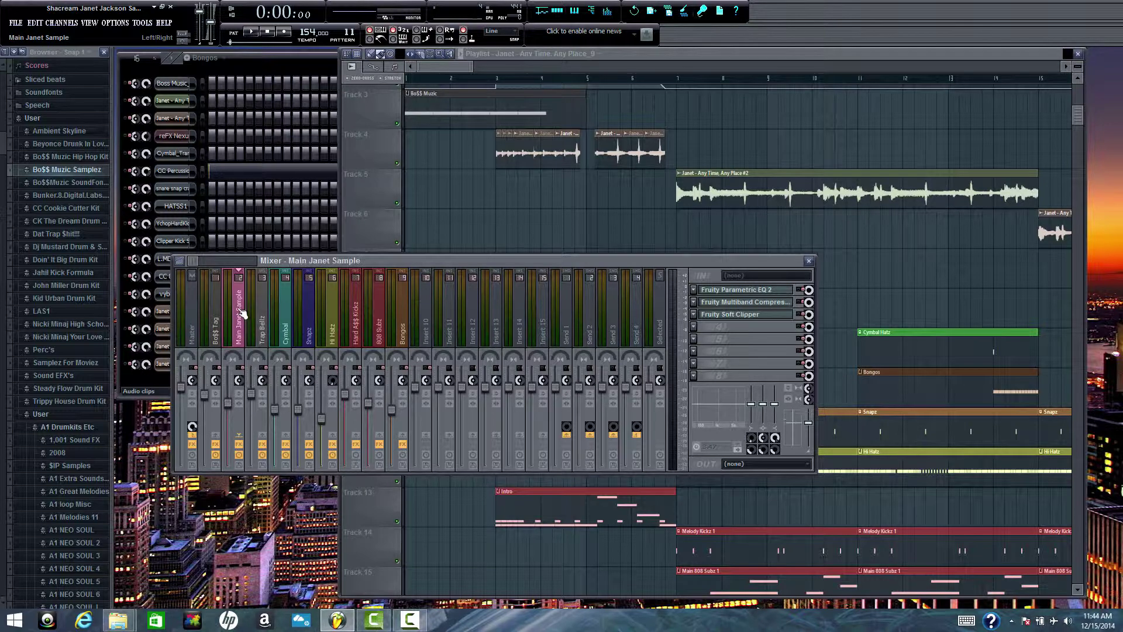
{"action": "left_click", "coordinate": [746, 290]}
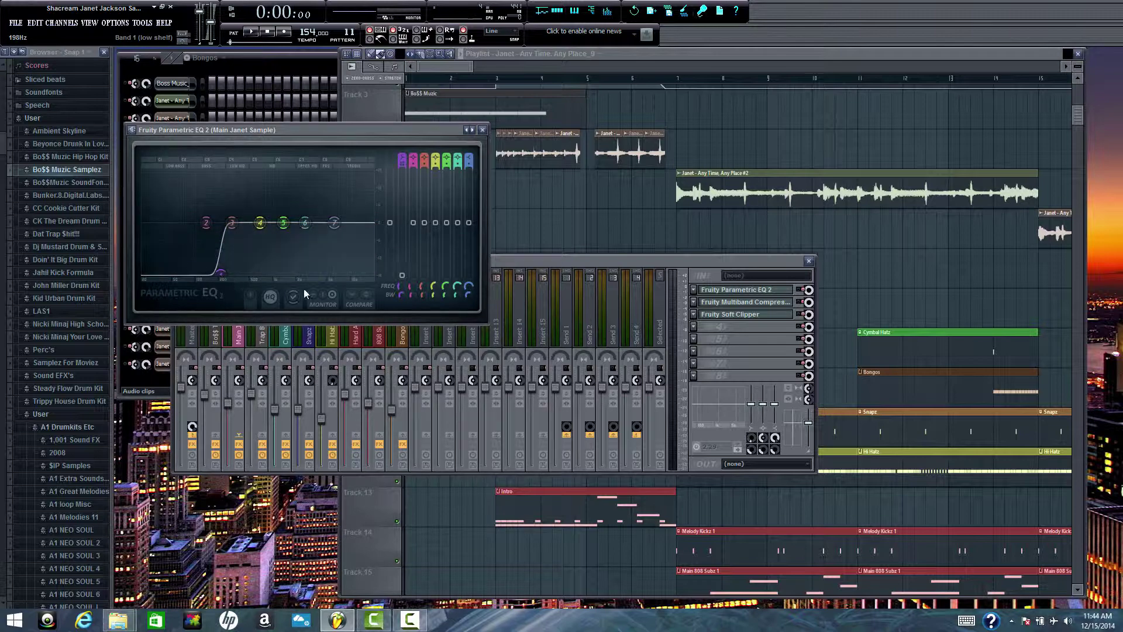
{"action": "left_click", "coordinate": [740, 303]}
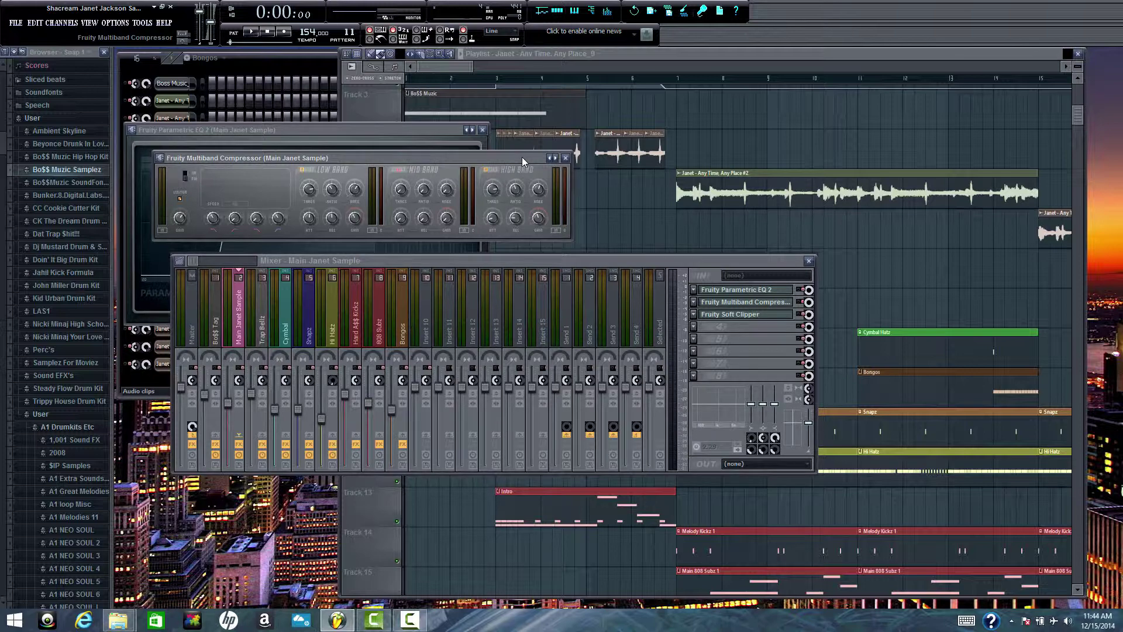
{"action": "left_click", "coordinate": [750, 318]}
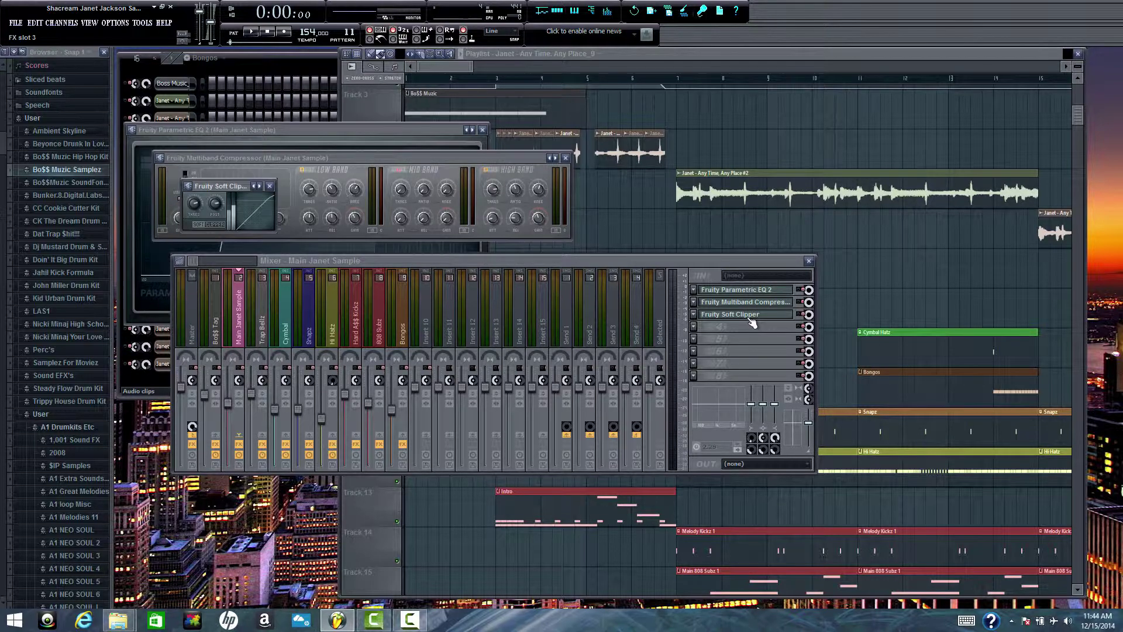
{"action": "left_click", "coordinate": [270, 186]}
{"action": "left_click", "coordinate": [566, 158]}
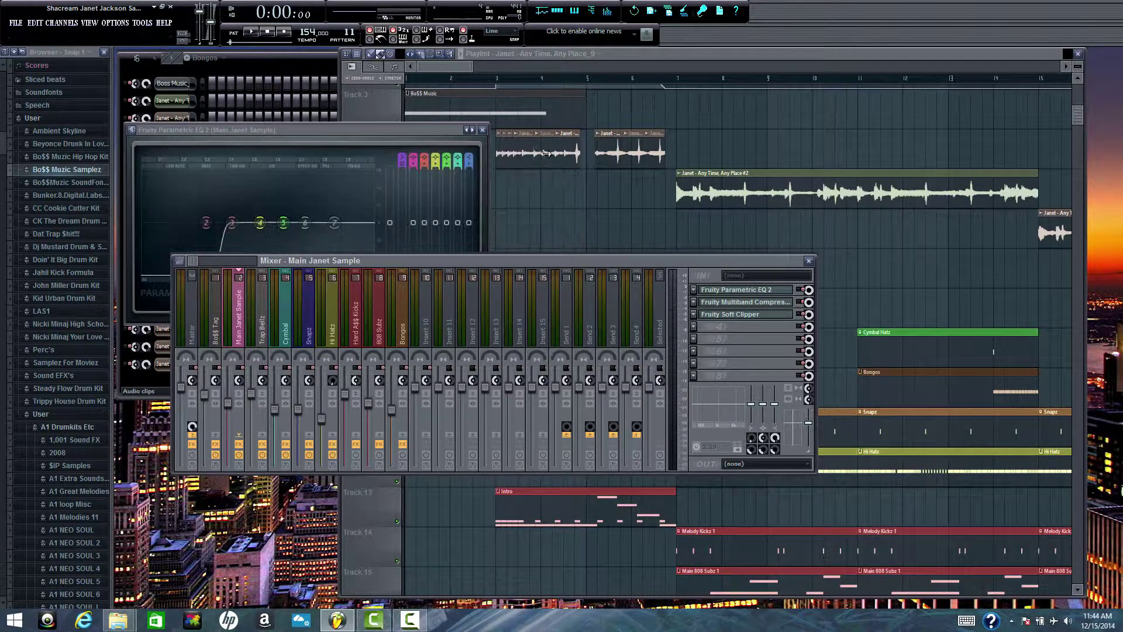
{"action": "left_click", "coordinate": [483, 129]}
{"action": "left_click", "coordinate": [483, 130]}
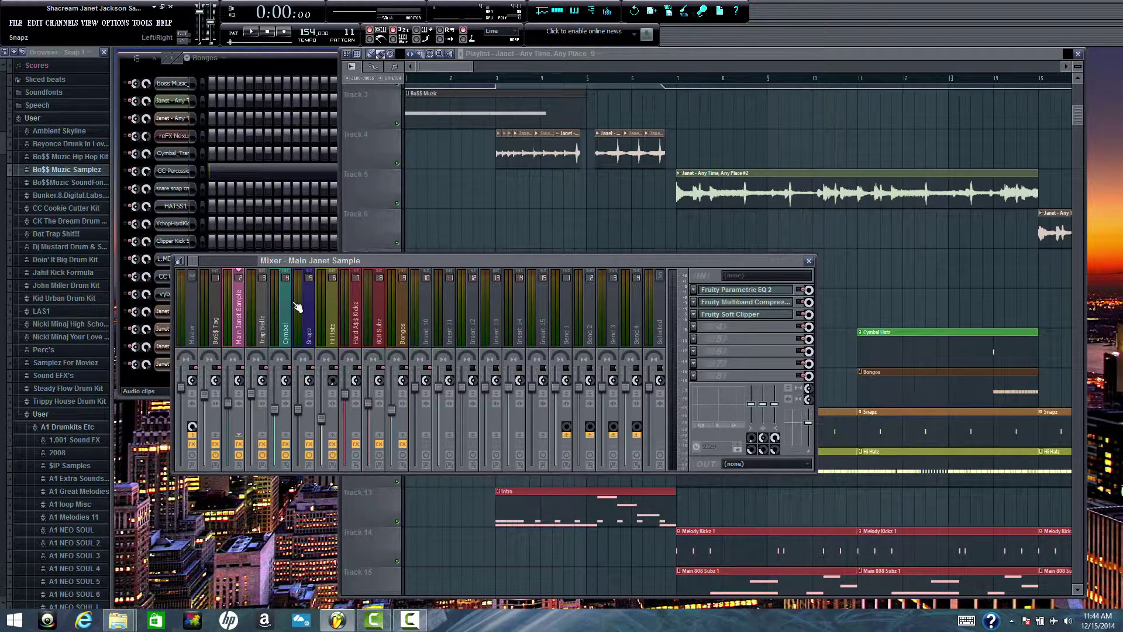
Examine the Fruity Love Philter and Maximus settings on the Master mixer track, including the Maximus low band.
{"action": "left_click", "coordinate": [215, 318]}
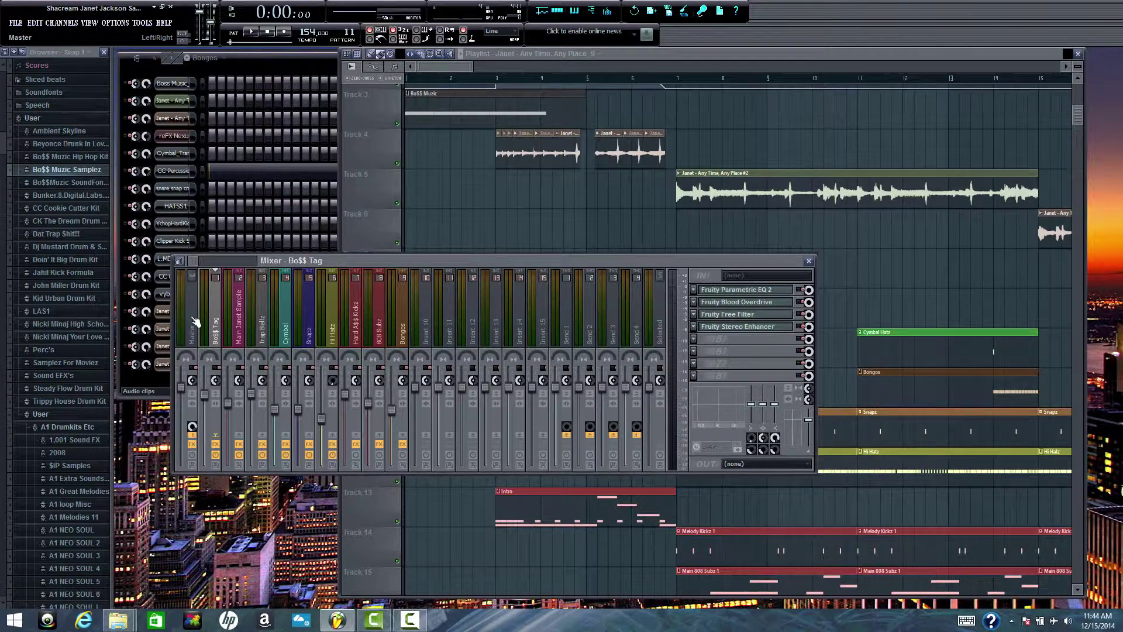
{"action": "left_click", "coordinate": [193, 319]}
{"action": "left_click", "coordinate": [743, 301]}
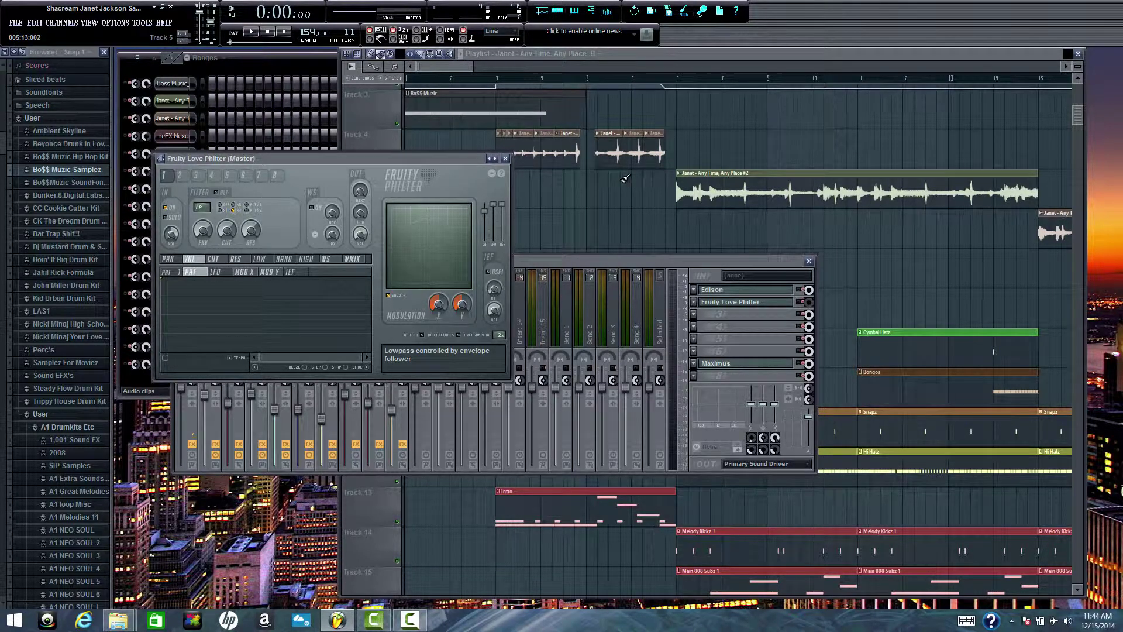
{"action": "left_click", "coordinate": [505, 159]}
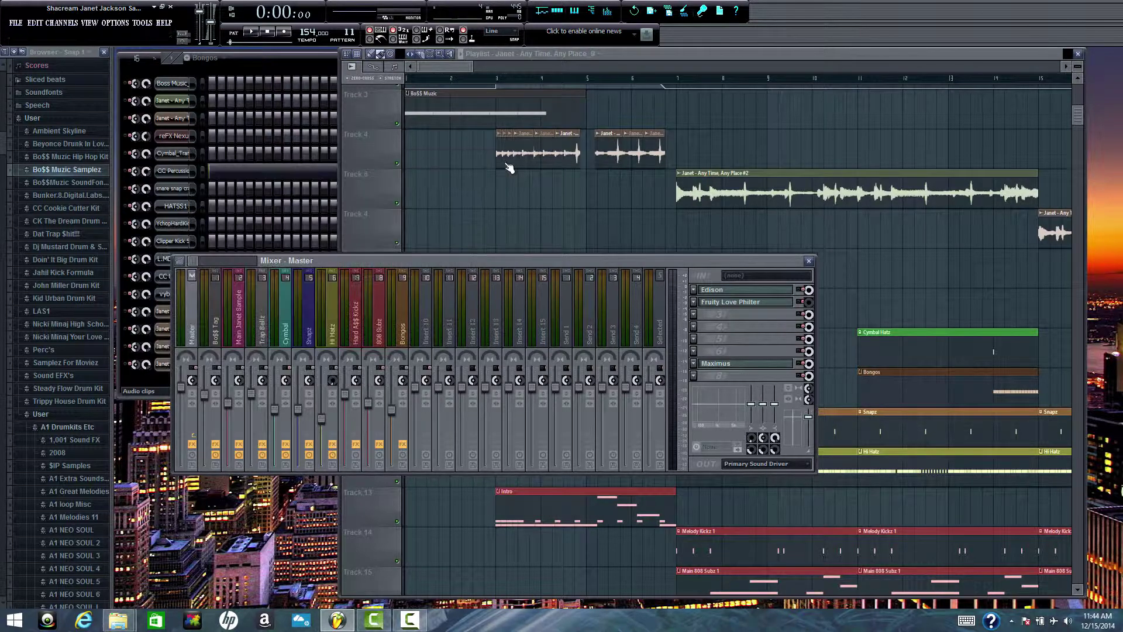
{"action": "left_click", "coordinate": [747, 365]}
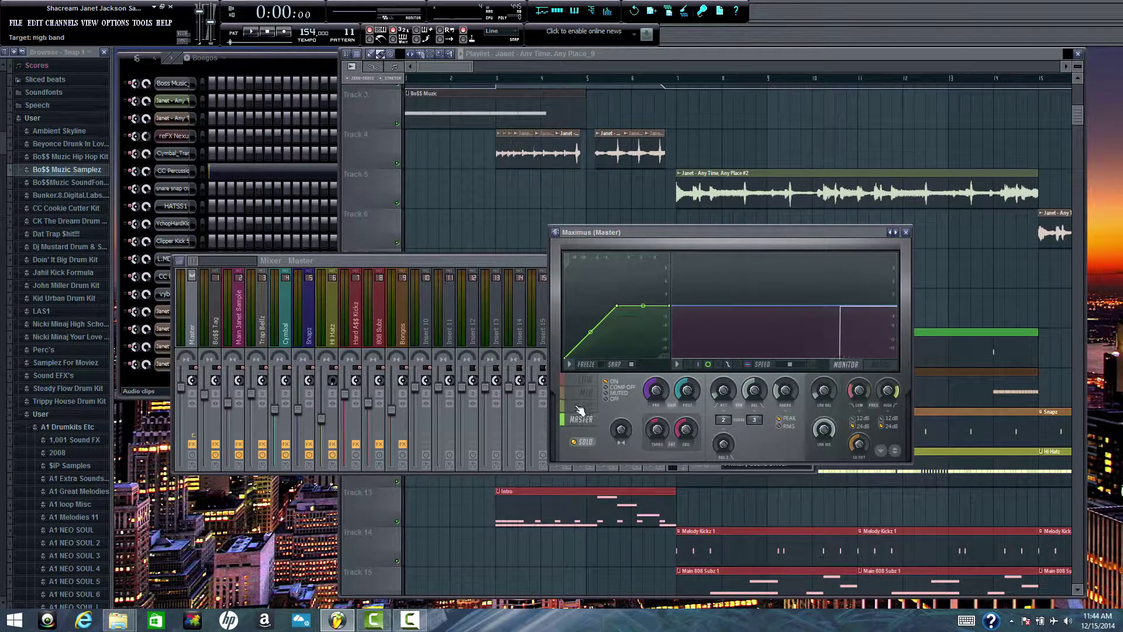
{"action": "left_click", "coordinate": [585, 380]}
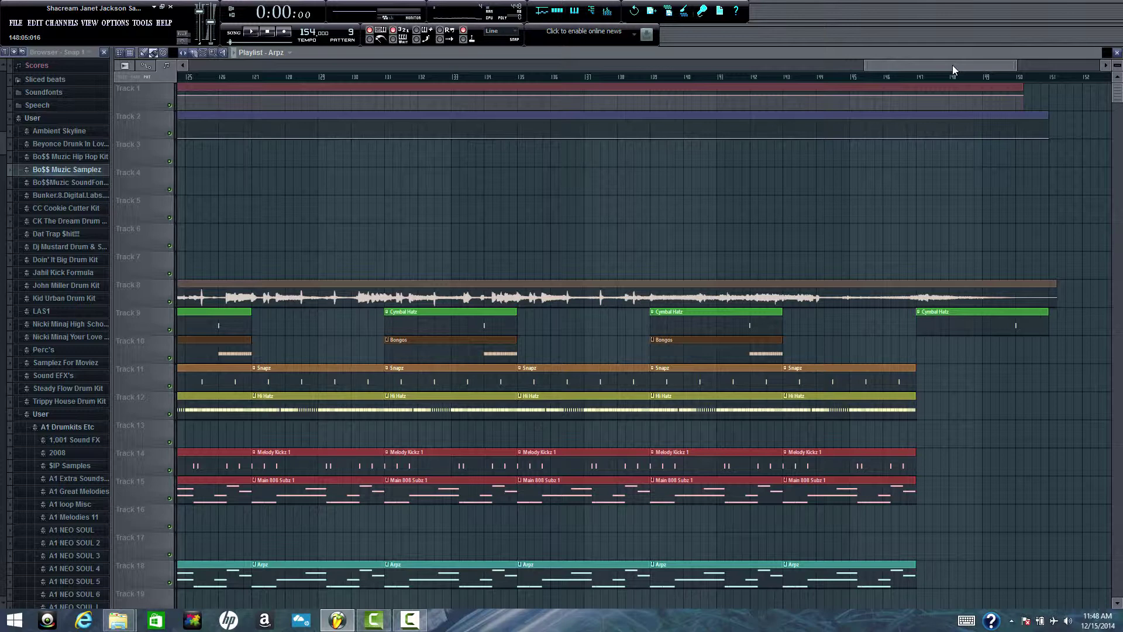
Examine the closing bars of the song arrangement in the playlist.
{"action": "mouse_move", "coordinate": [952, 65]}
{"action": "left_mouse_down"}
{"action": "mouse_move", "coordinate": [963, 65]}
{"action": "mouse_move", "coordinate": [953, 65]}
{"action": "left_mouse_up"}
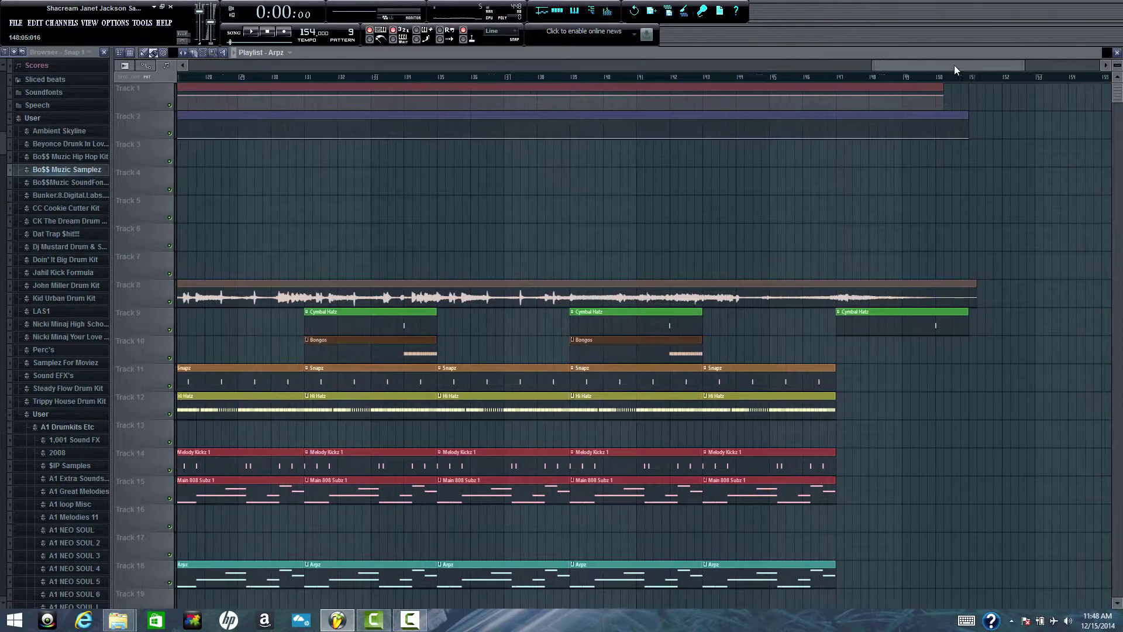